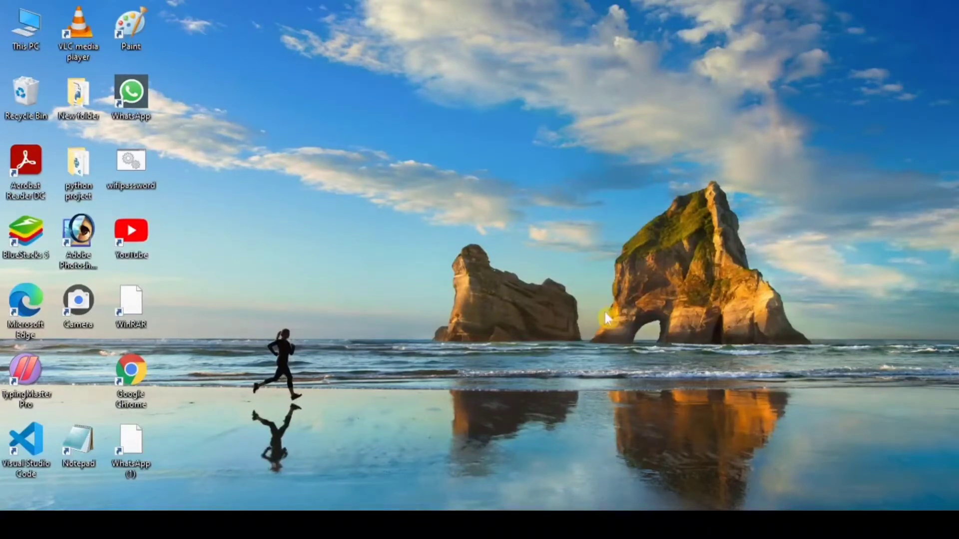
# Open Google Chrome, search for "ffmpeg download" and go to the Download FFmpeg page on ffmpeg.org
pyautogui.click(405, 525)
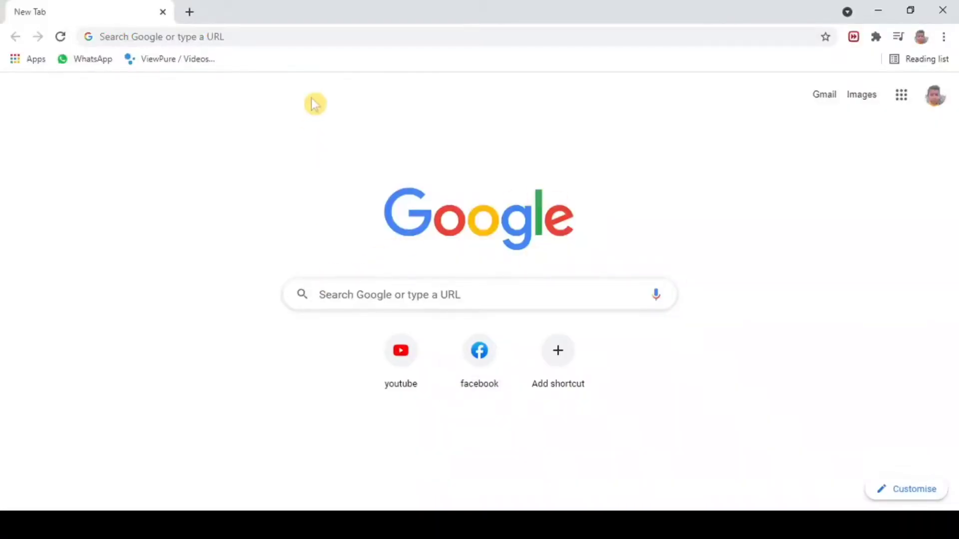
pyautogui.hotkey('ctrl', 'l')
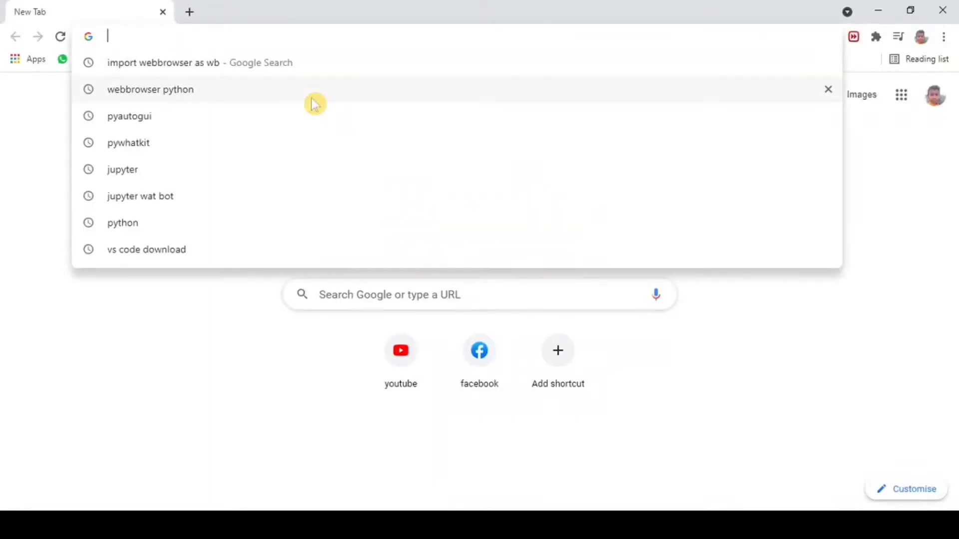
pyautogui.write('ffmpe')
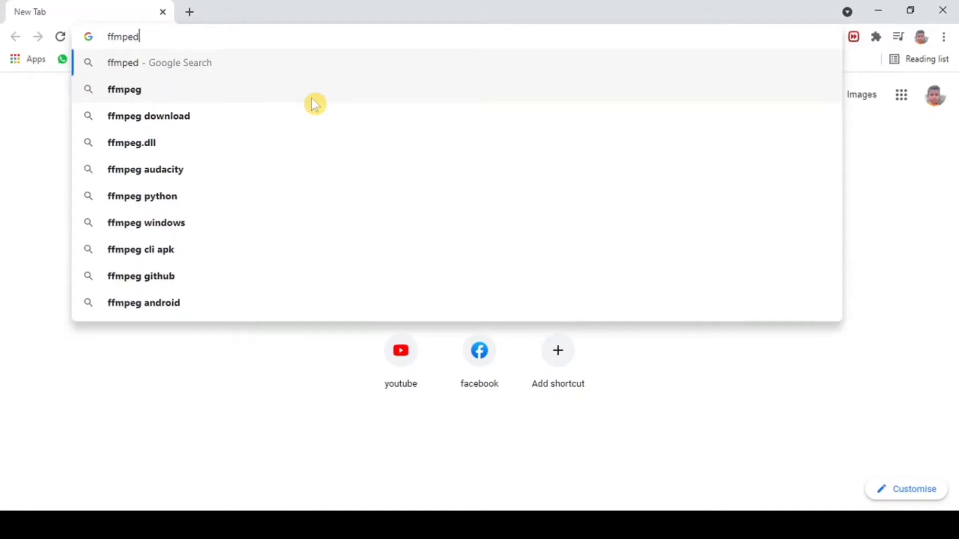
pyautogui.write('g')
pyautogui.click(313, 100)
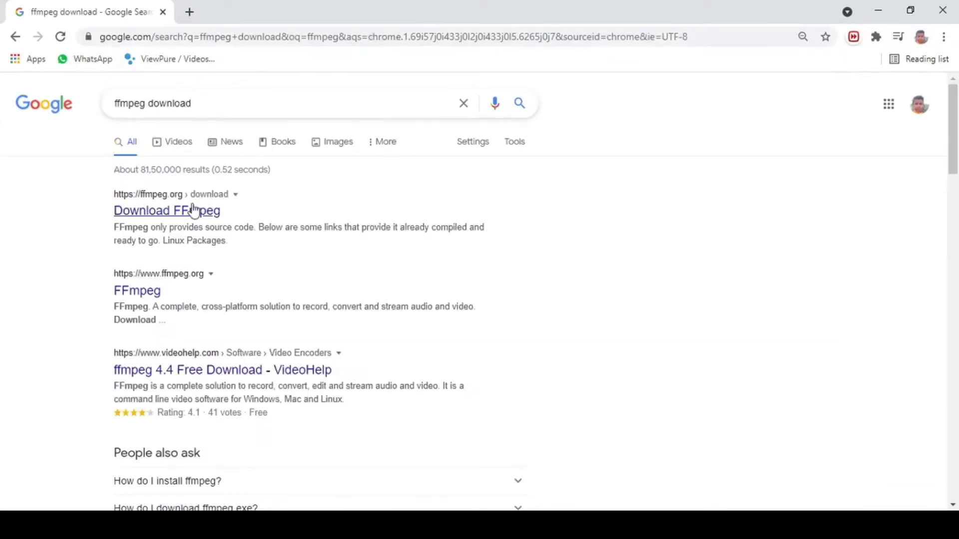
pyautogui.click(190, 215)
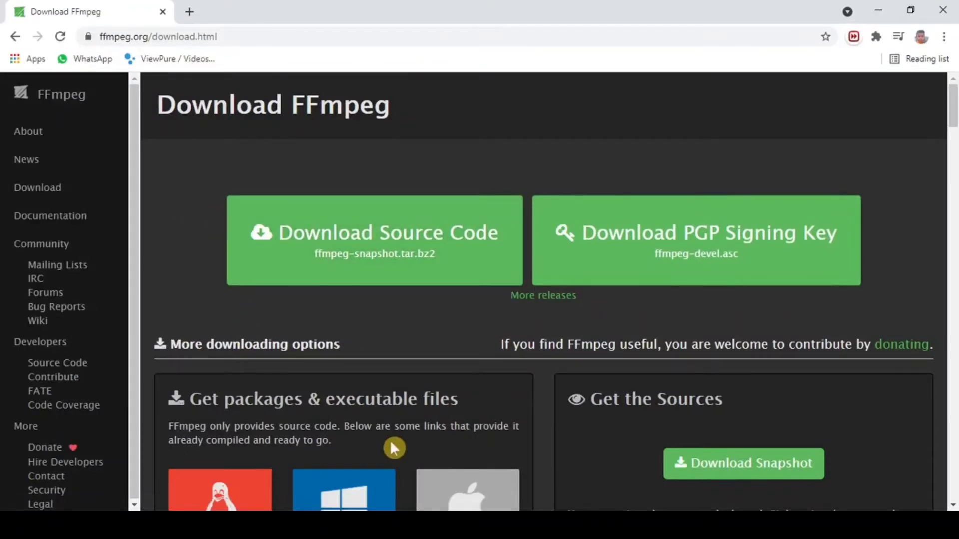
# Show the Windows EXE files among the FFmpeg packages and open the Windows builds from gyan.dev
pyautogui.scroll(-6, 391, 446)
pyautogui.scroll(3, 391, 446)
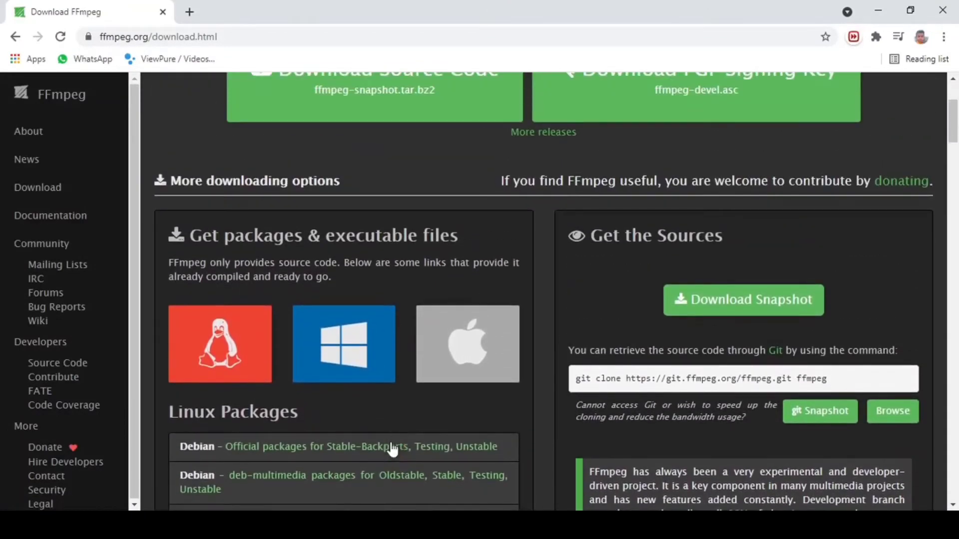
pyautogui.scroll(-1, 392, 449)
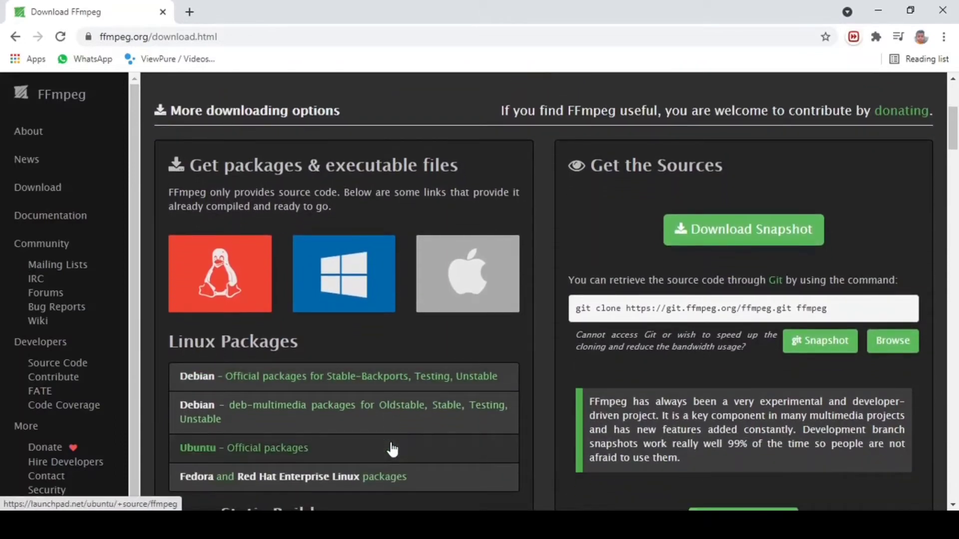
pyautogui.moveTo(392, 449); pyautogui.dragTo(330, 228)
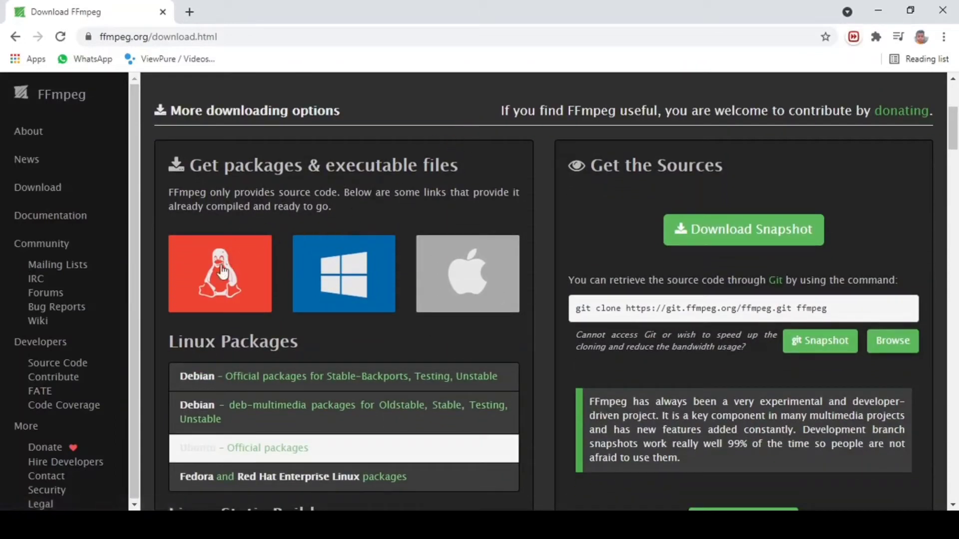
pyautogui.moveTo(347, 278)
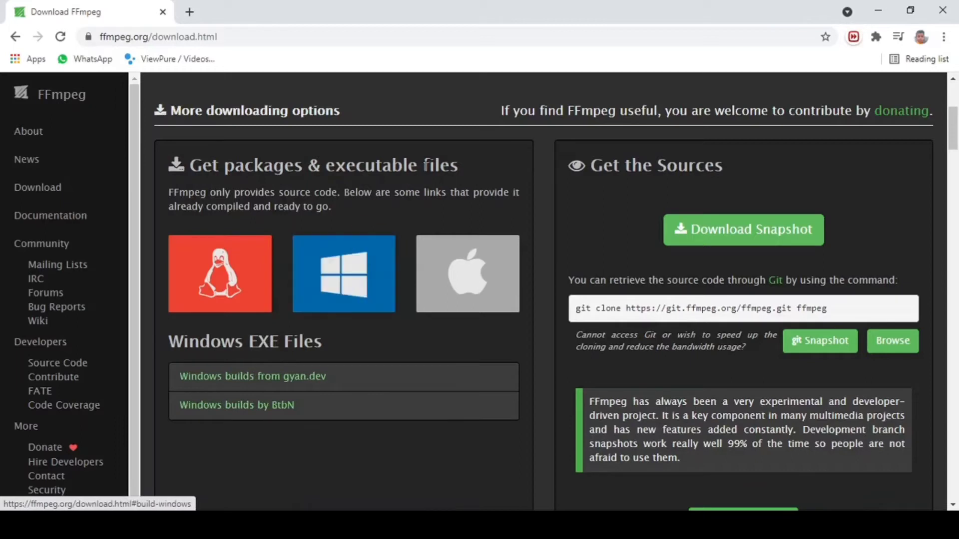
pyautogui.click(273, 384)
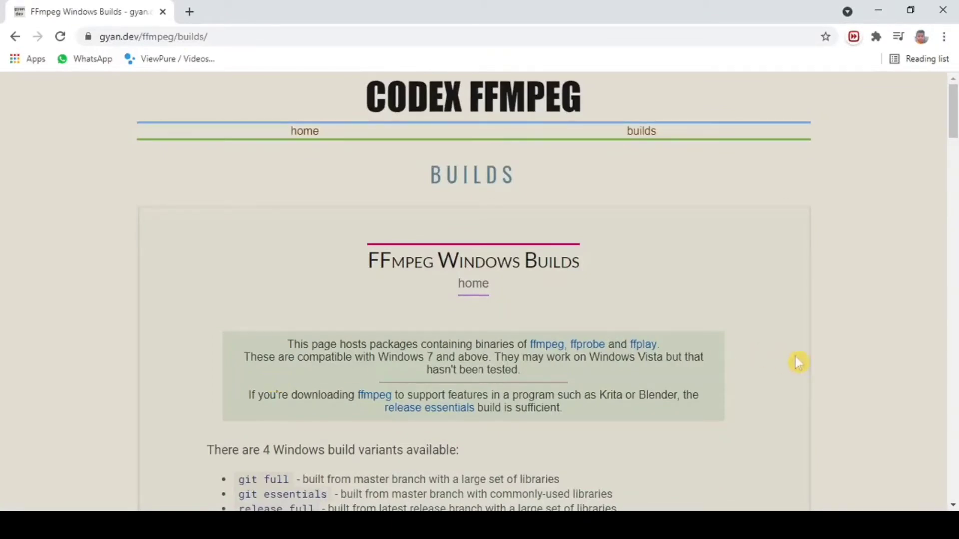
# Download the ffmpeg-git-full.7z archive from the git build links on the gyan.dev builds page
pyautogui.scroll(-5, 795, 356)
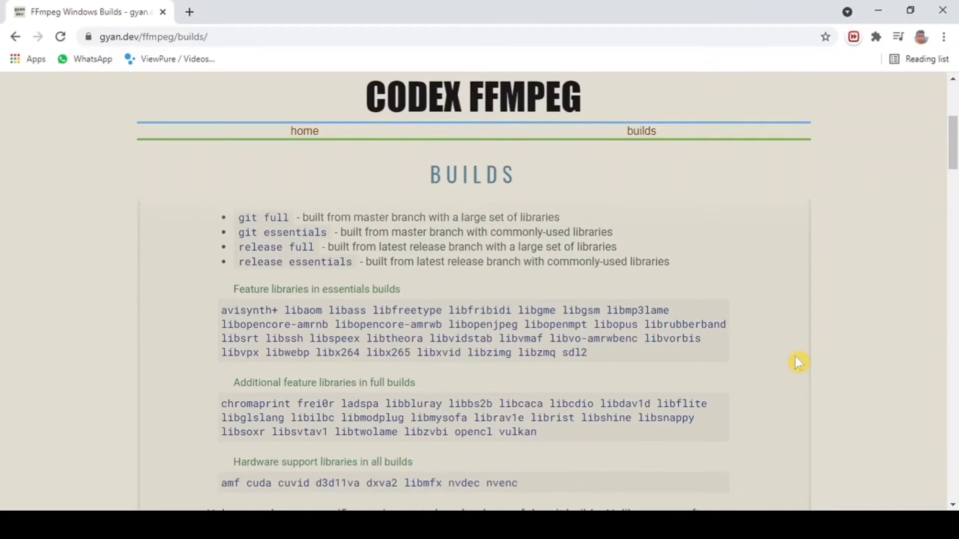
pyautogui.scroll(-9, 797, 362)
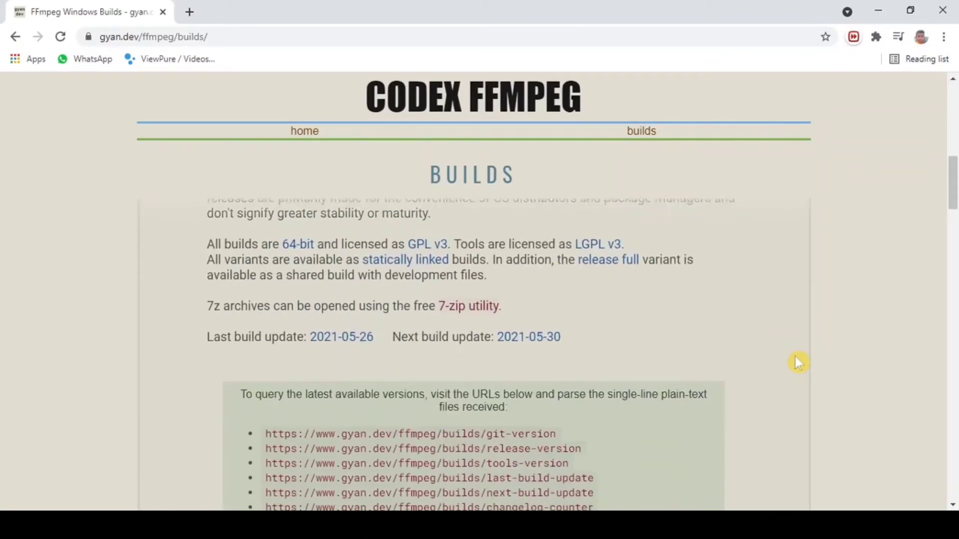
pyautogui.scroll(-1, 795, 357)
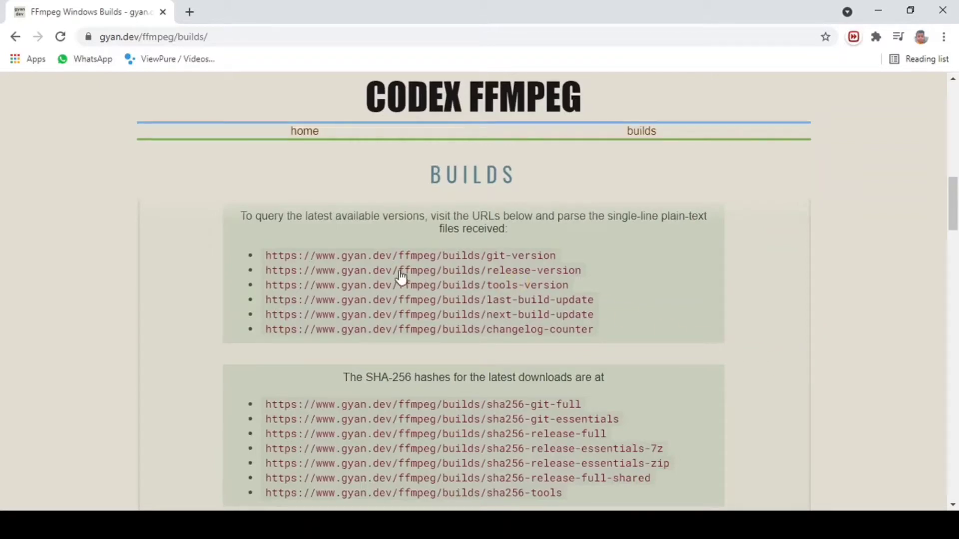
pyautogui.scroll(-7, 459, 257)
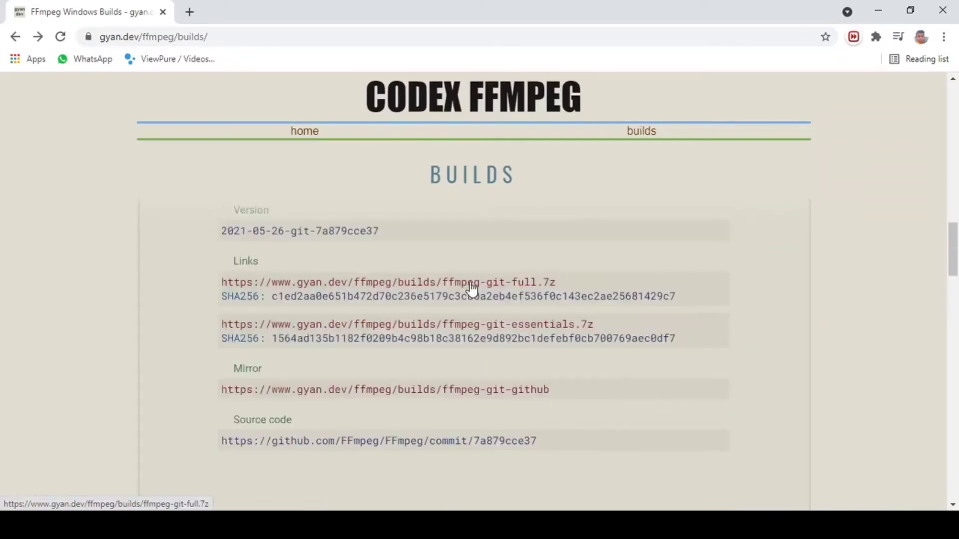
pyautogui.click(443, 284)
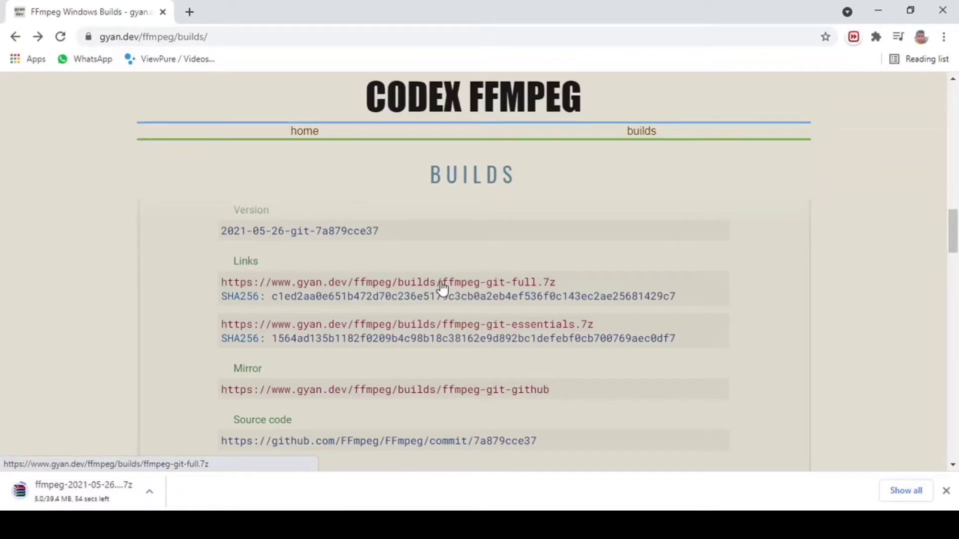
# Show the downloaded ffmpeg full_build archive in File Explorer and extract it to a folder of the same name on drive D:
pyautogui.click(150, 491)
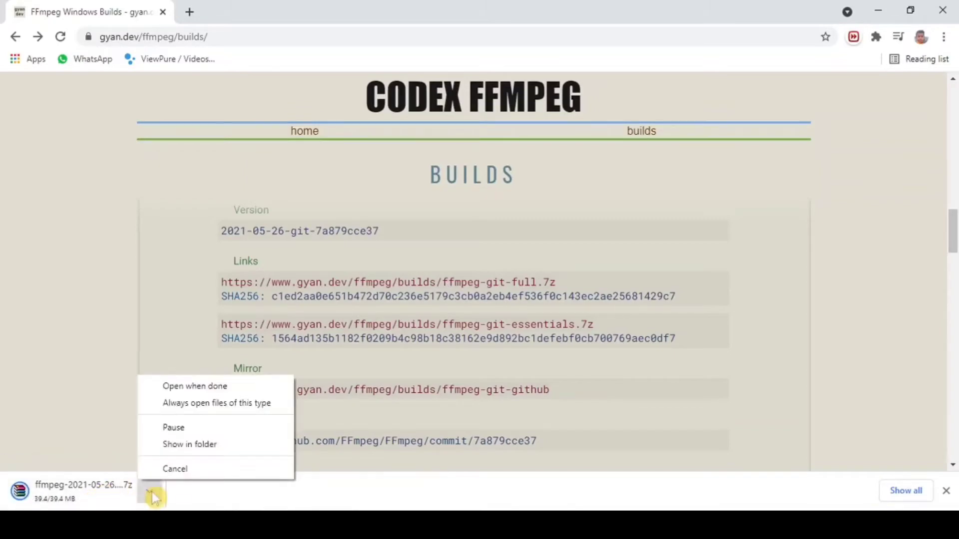
pyautogui.click(209, 445)
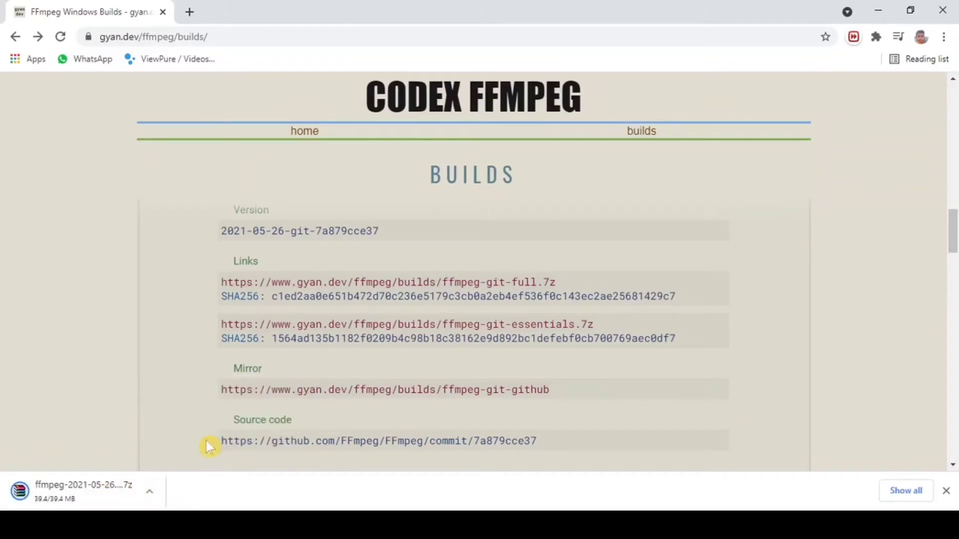
pyautogui.click(877, 12)
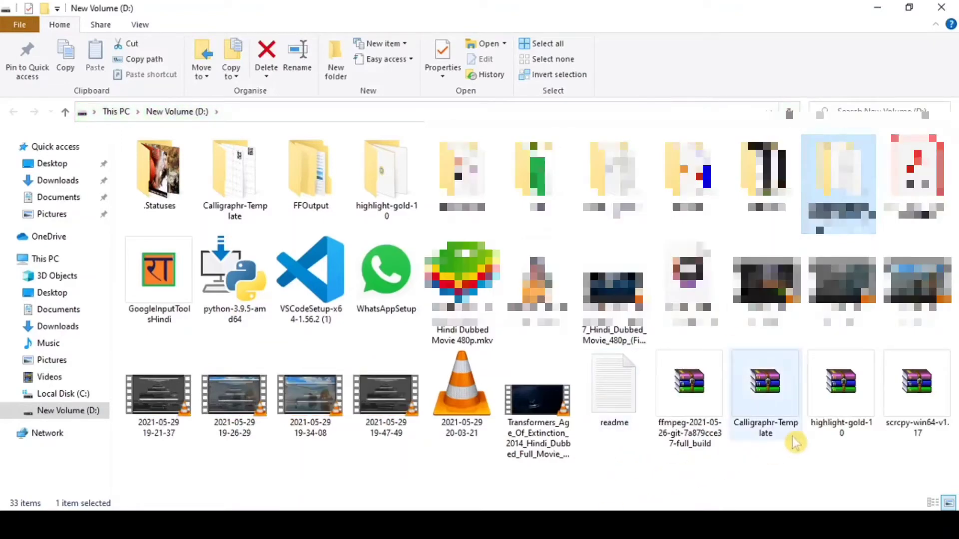
pyautogui.click(696, 402)
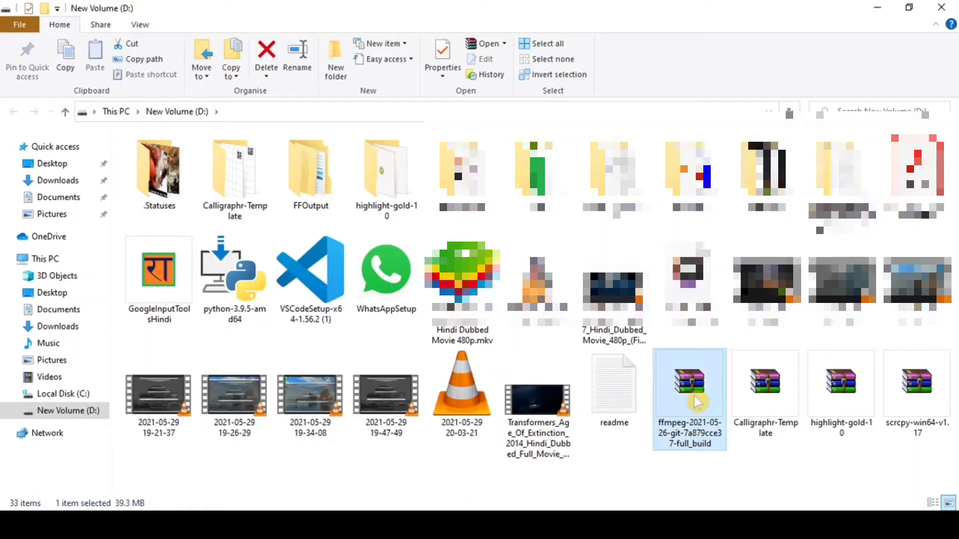
pyautogui.rightClick(696, 402)
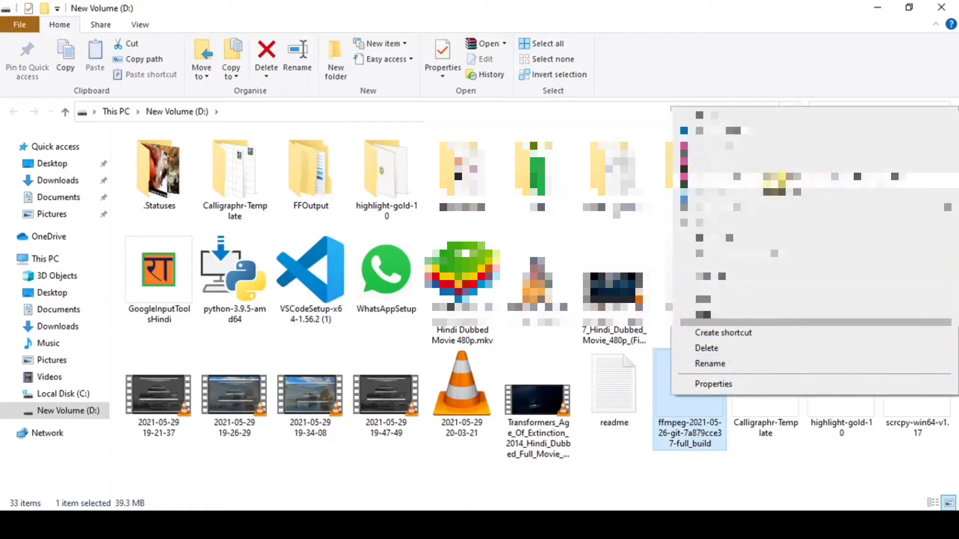
pyautogui.click(729, 179)
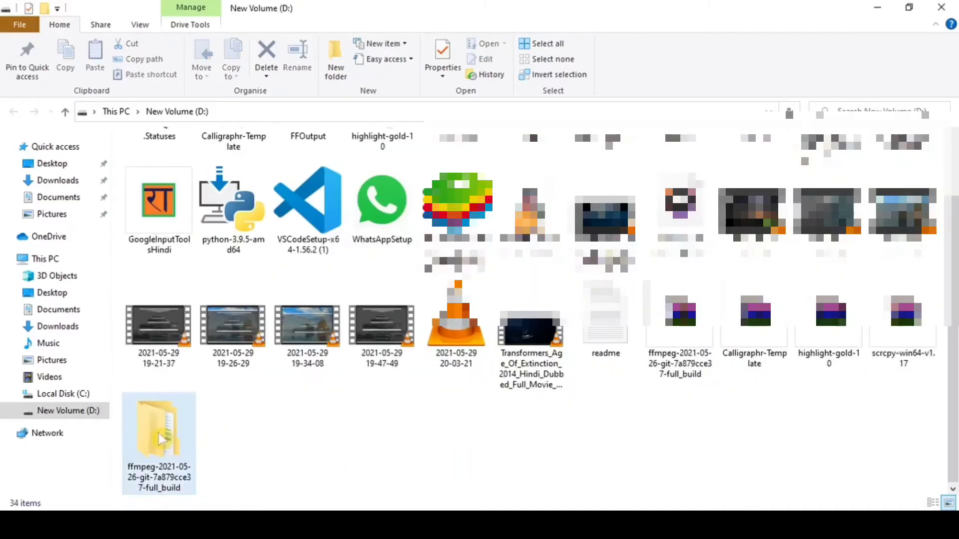
# Open the nested full_build folder inside the extracted ffmpeg folder and copy all of its files and folders
pyautogui.click(160, 439)
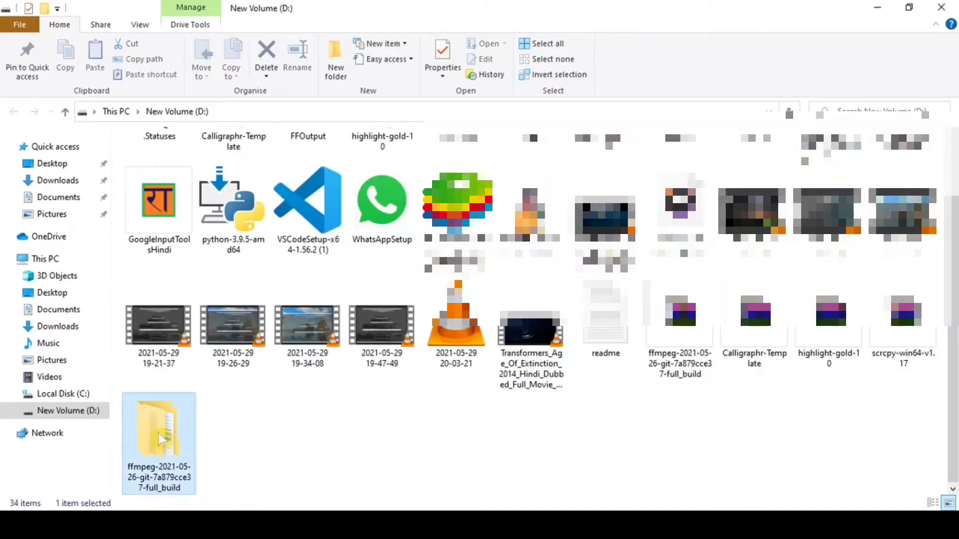
pyautogui.doubleClick(161, 440)
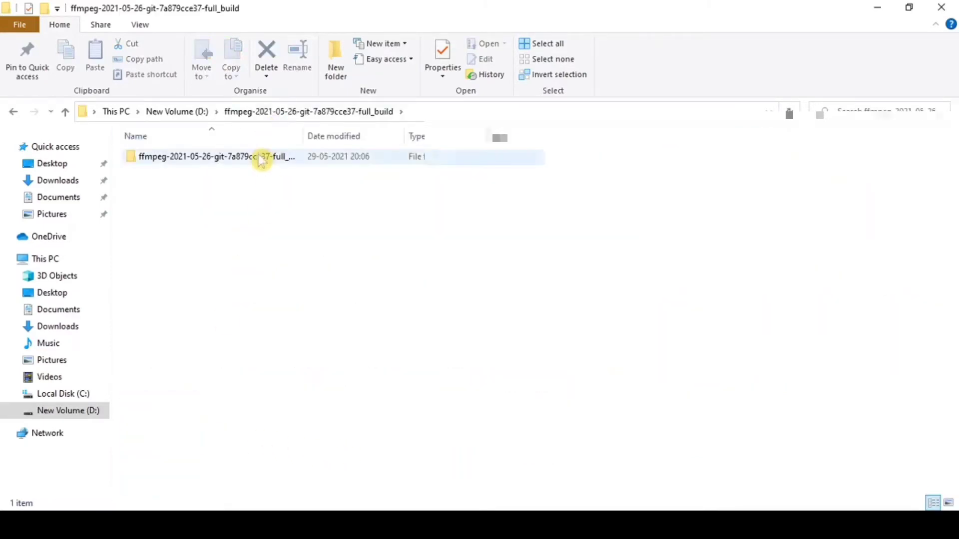
pyautogui.doubleClick(261, 158)
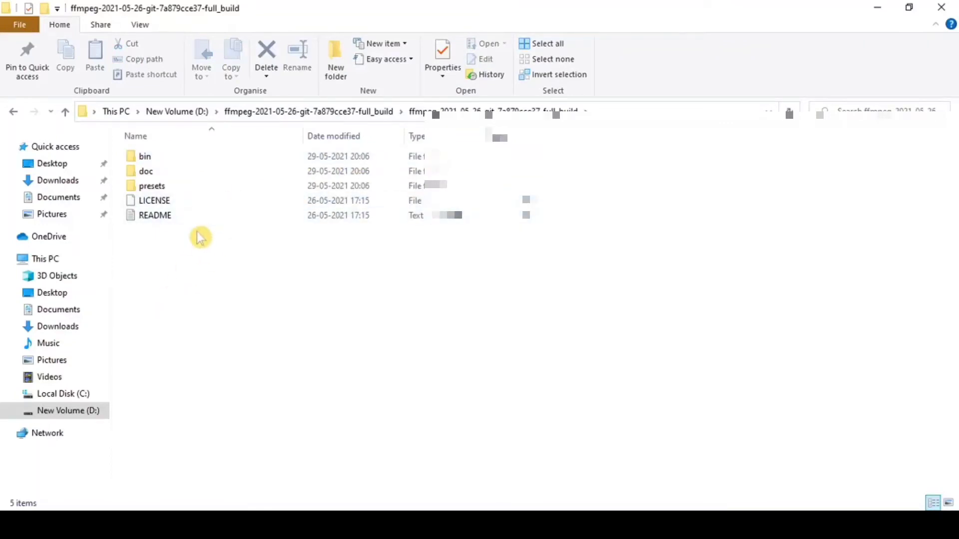
pyautogui.hotkey('ctrl', 'a')
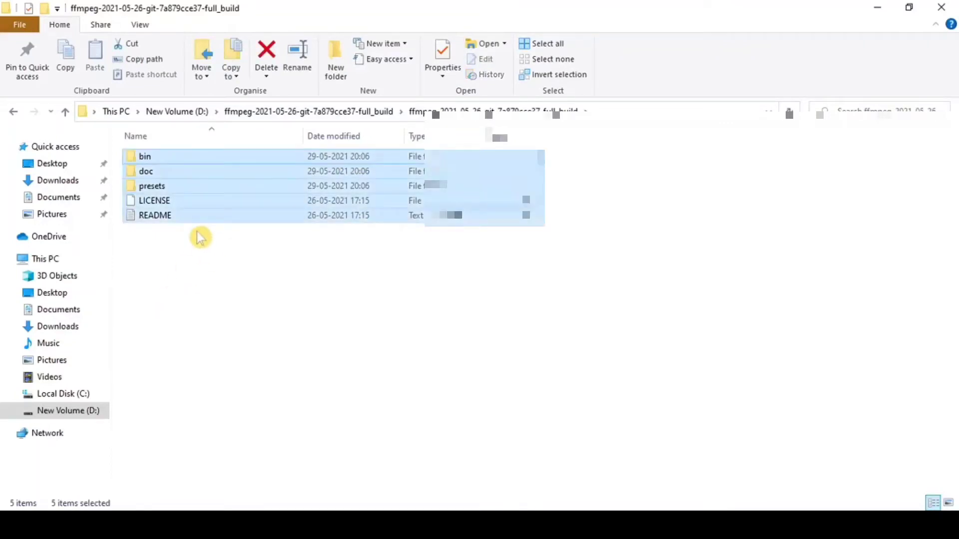
pyautogui.rightClick(155, 159)
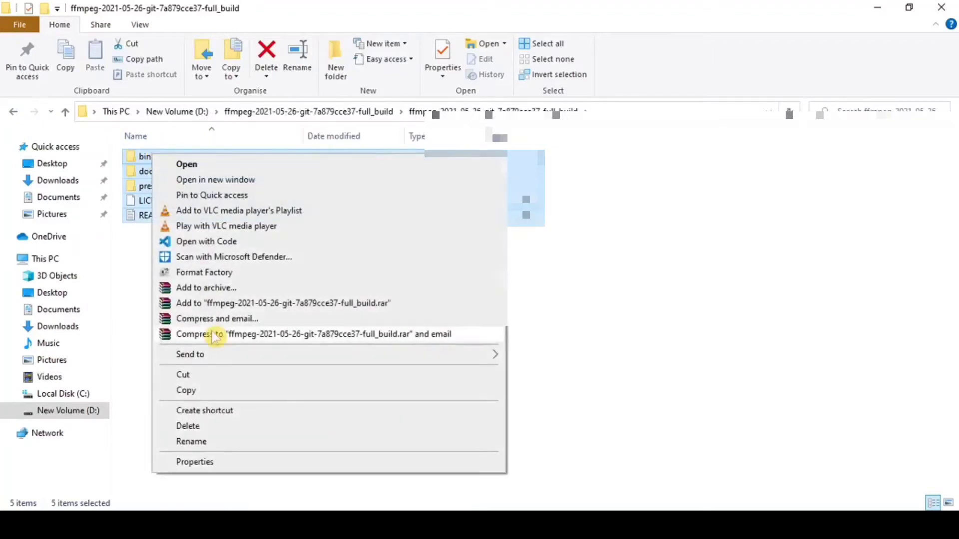
pyautogui.click(210, 392)
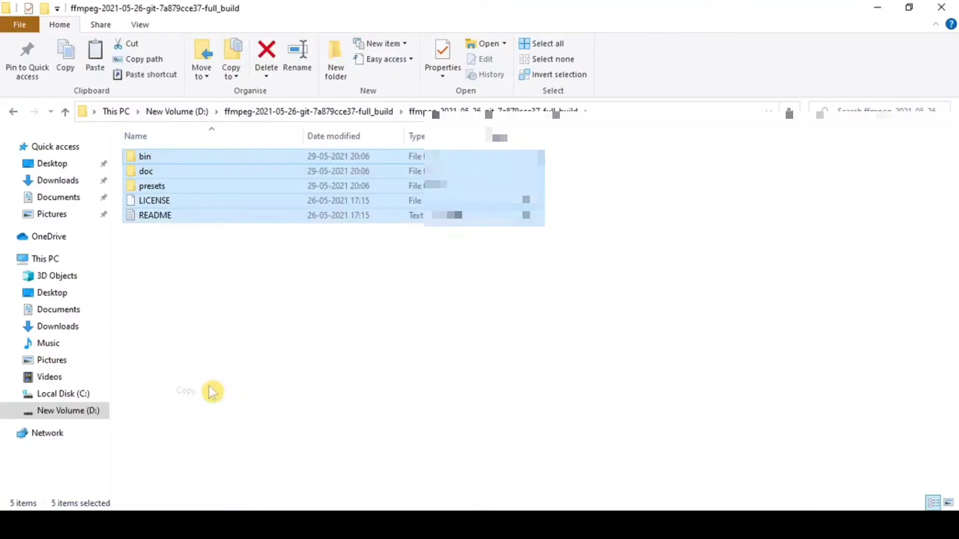
pyautogui.click(310, 364)
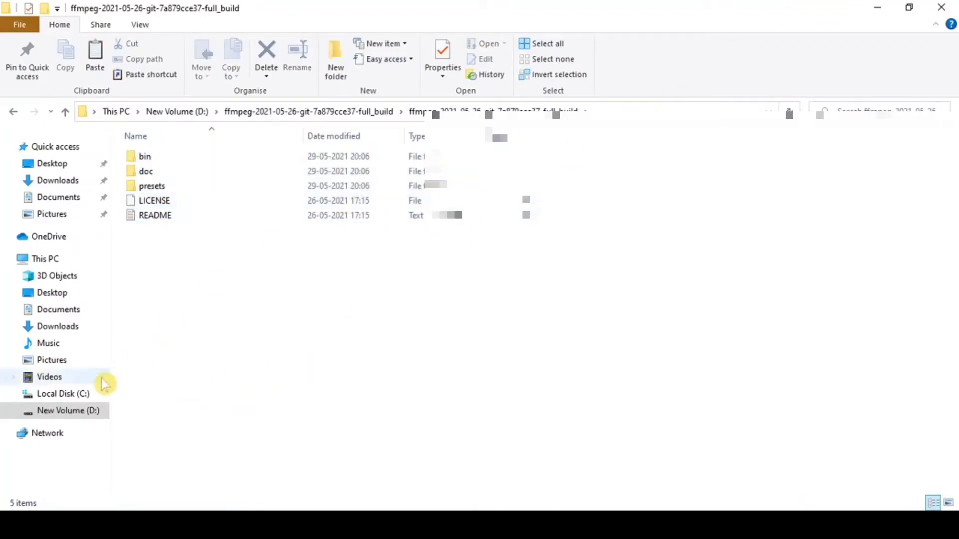
# Create a new folder named ffmpeg in the root of Local Disk (C:)
pyautogui.click(82, 395)
pyautogui.hotkey('ctrl', 'shift', 'n')
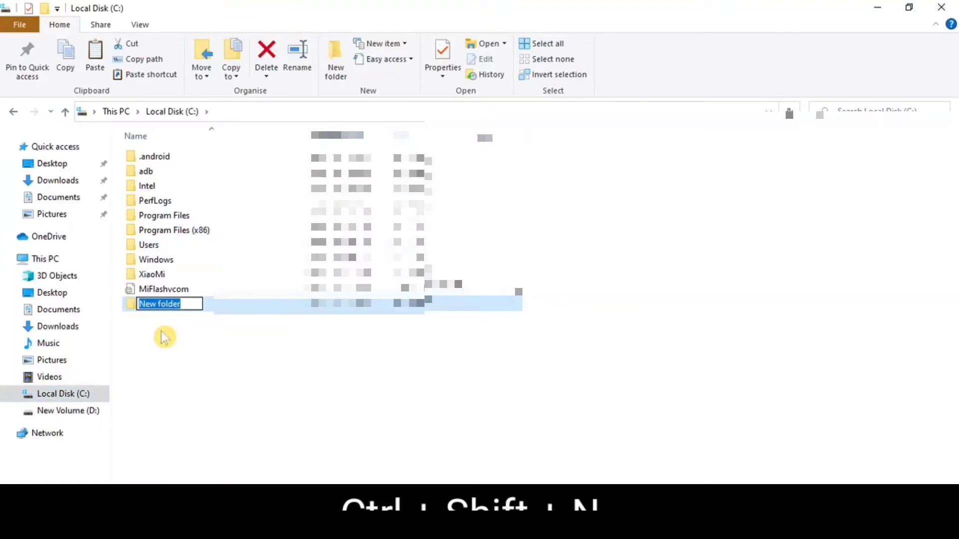
pyautogui.write('ffm')
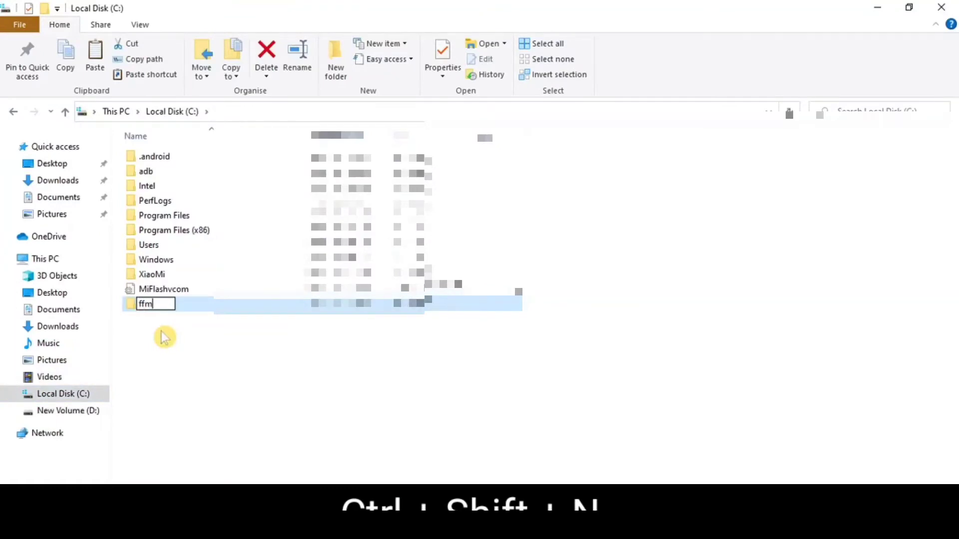
pyautogui.write('peg')
pyautogui.press('Return')
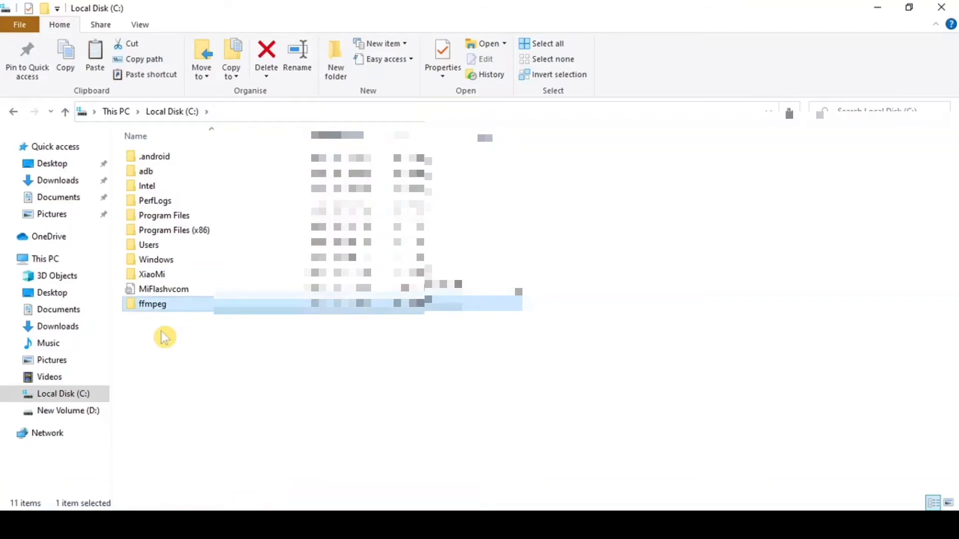
# Paste the copied build files into the C:\ffmpeg folder and minimise the File Explorer window
pyautogui.press('Return')
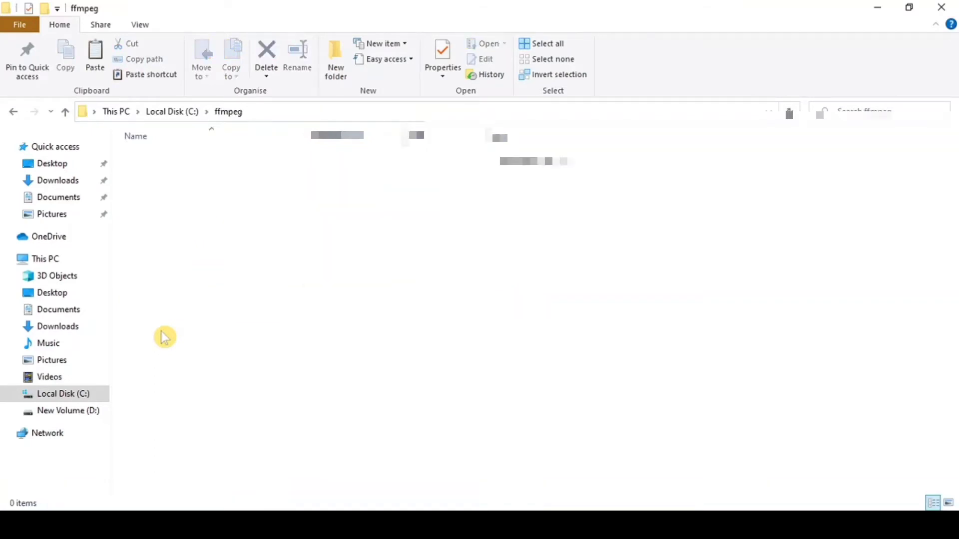
pyautogui.hotkey('ctrl', 'v')
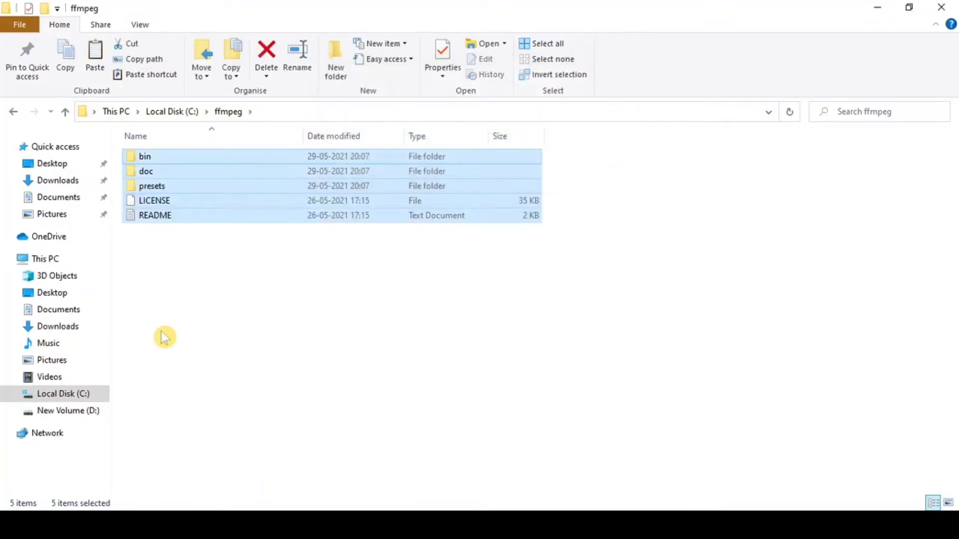
pyautogui.click(191, 328)
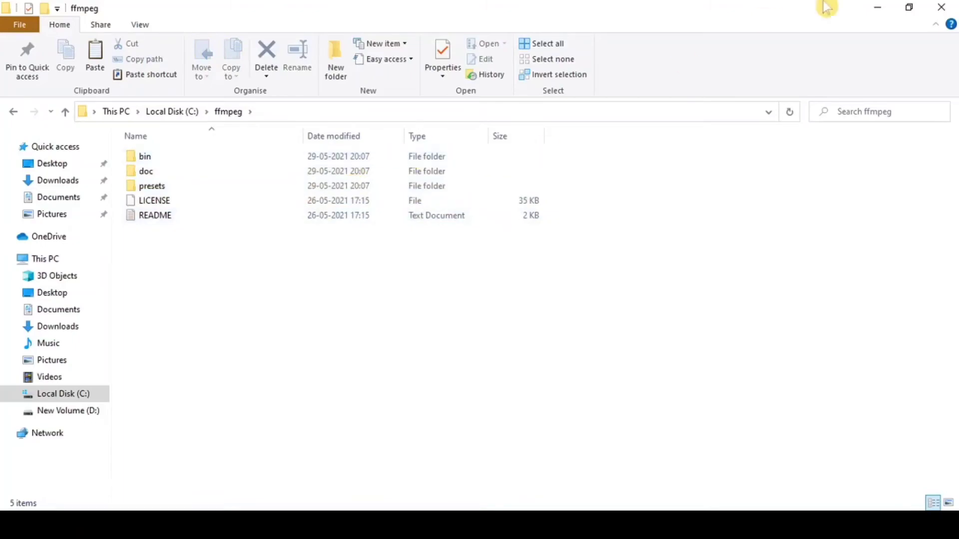
pyautogui.click(878, 8)
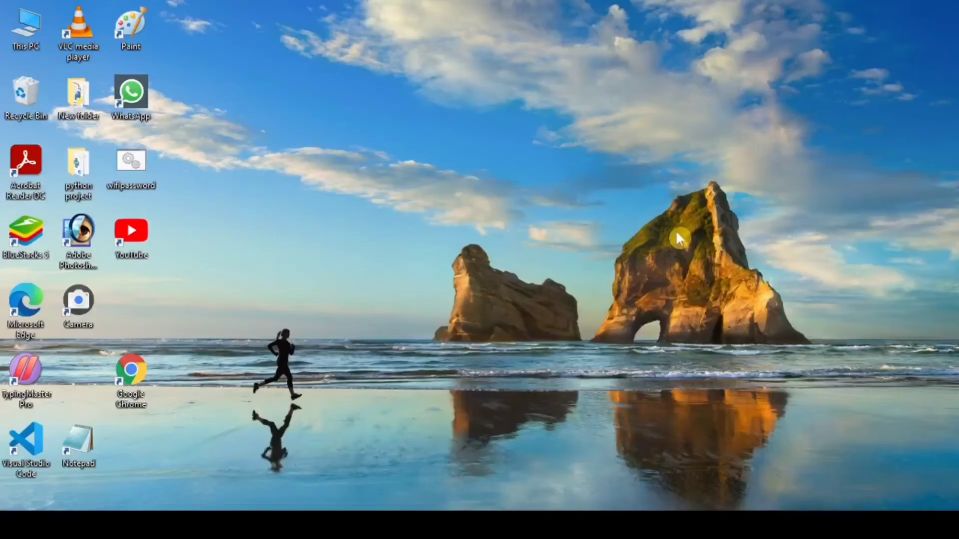
# Run sysdm.cpl to open System Properties and bring up the Environment Variables dialog from the advanced settings
pyautogui.press('super+r')
pyautogui.write('s')
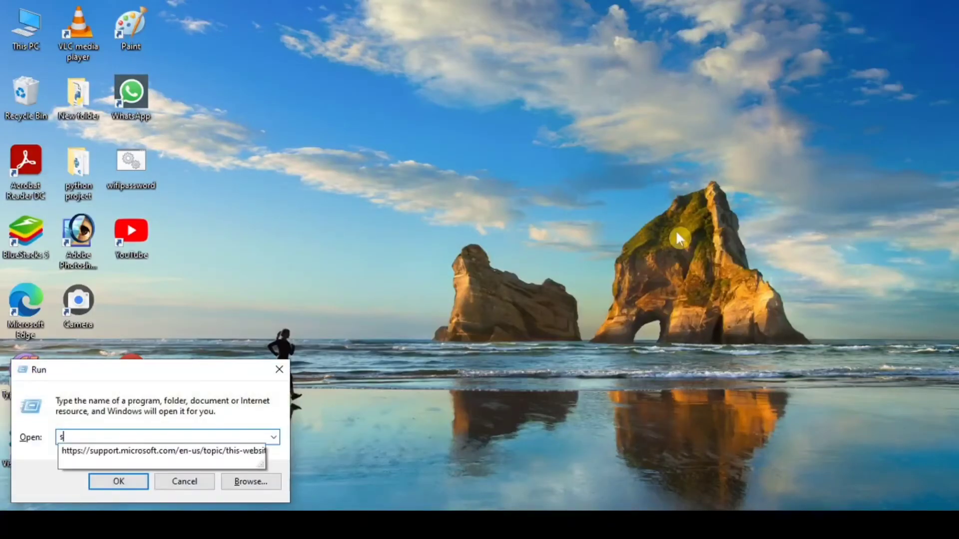
pyautogui.write('ys')
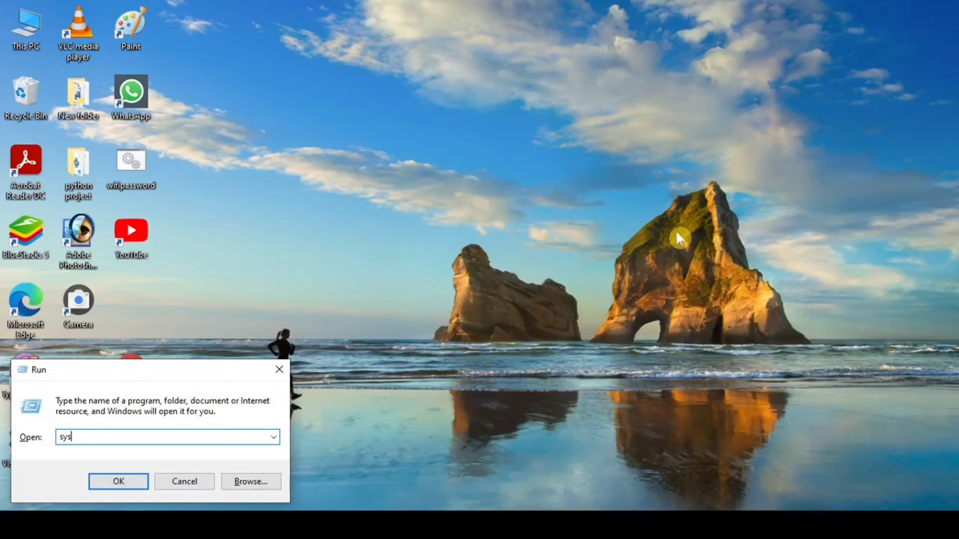
pyautogui.write('dm.cpl')
pyautogui.press('Return')
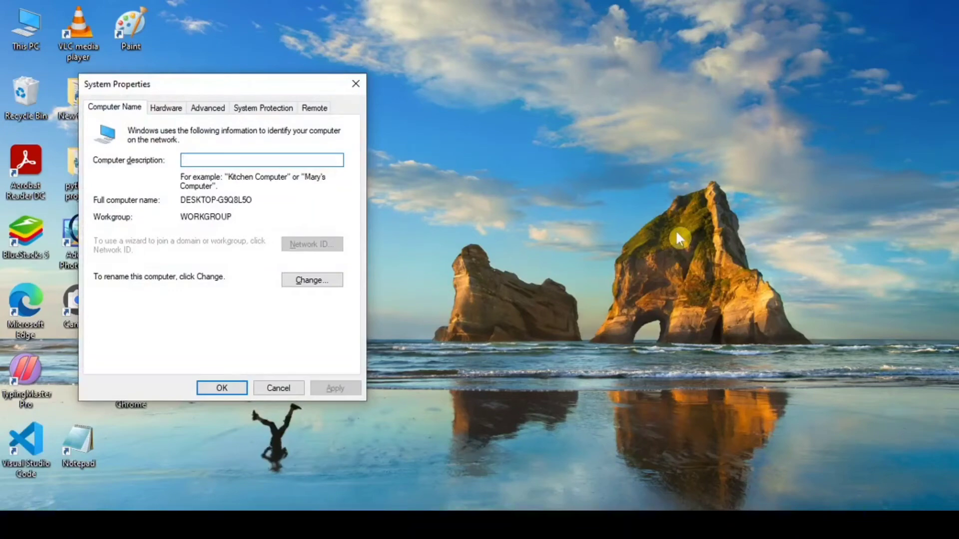
pyautogui.click(214, 112)
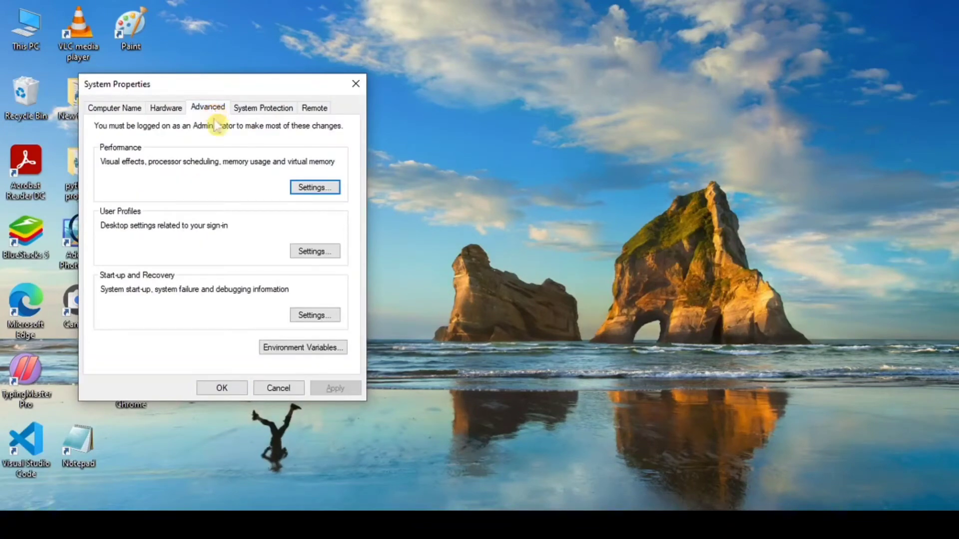
pyautogui.click(299, 348)
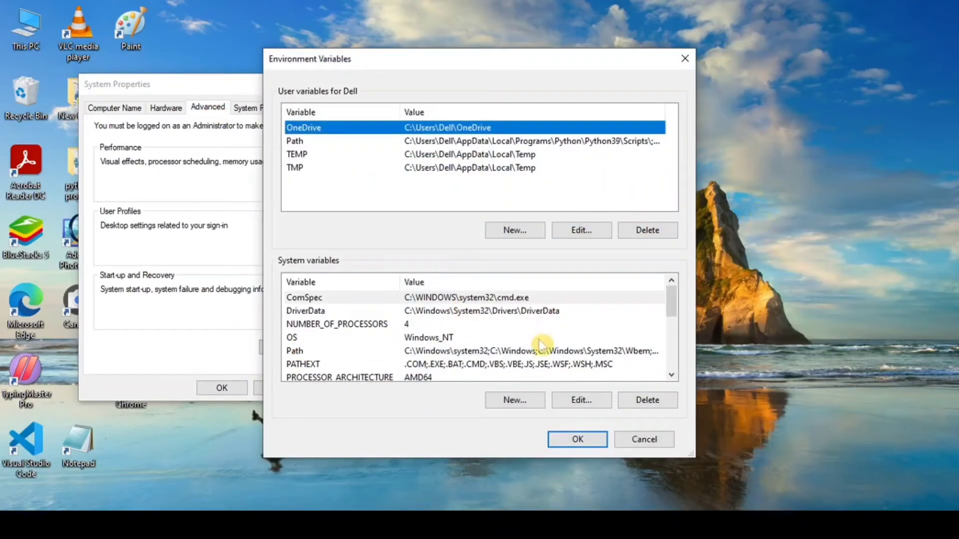
# Open the Path variable under System variables for editing
pyautogui.click(671, 376)
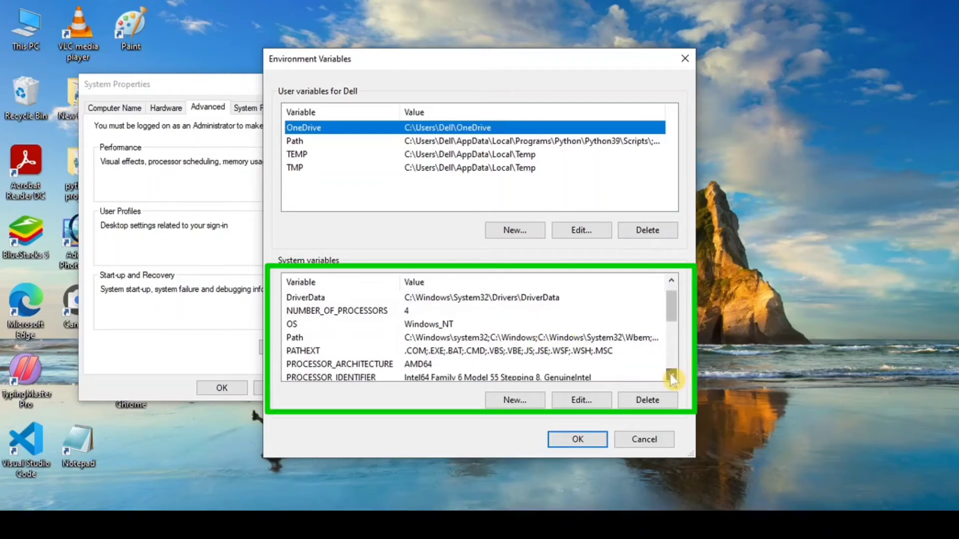
pyautogui.click(489, 340)
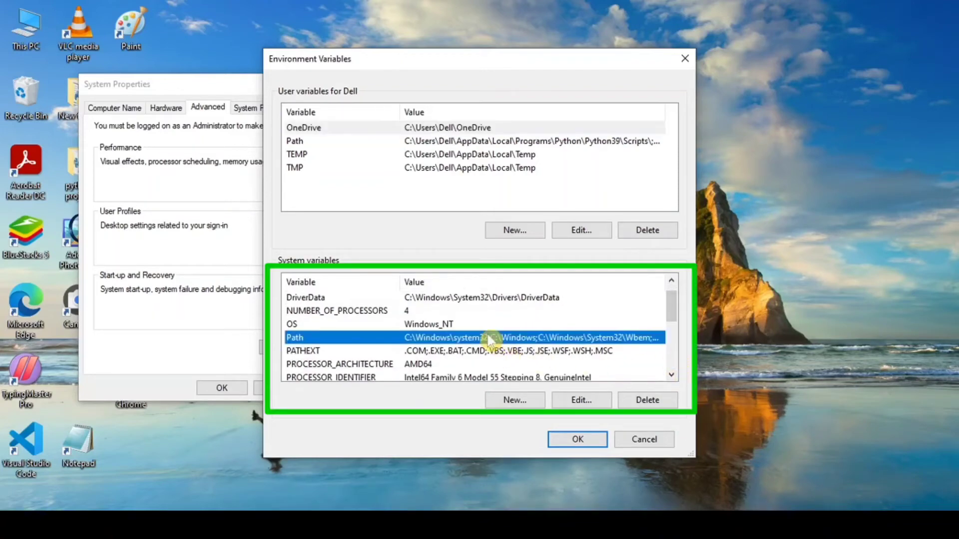
pyautogui.click(579, 401)
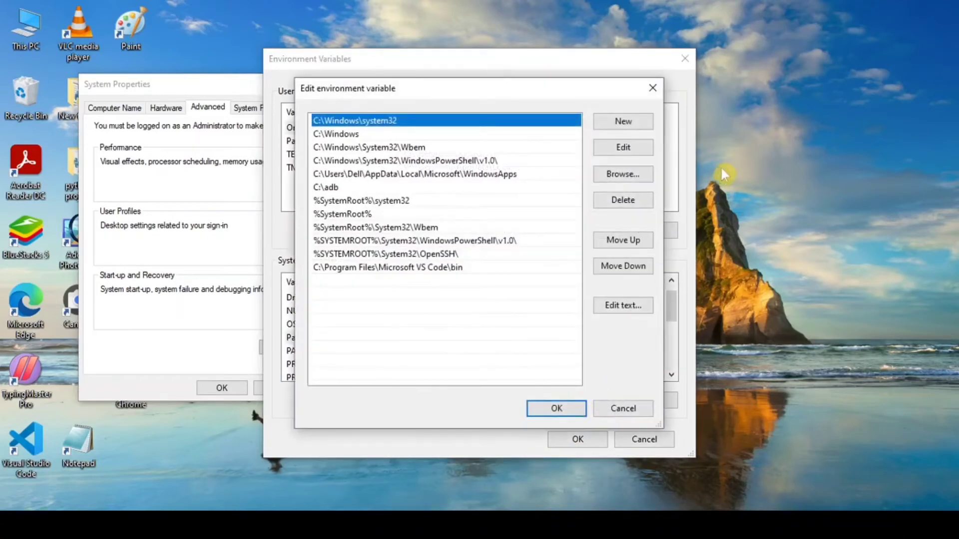
pyautogui.click(630, 123)
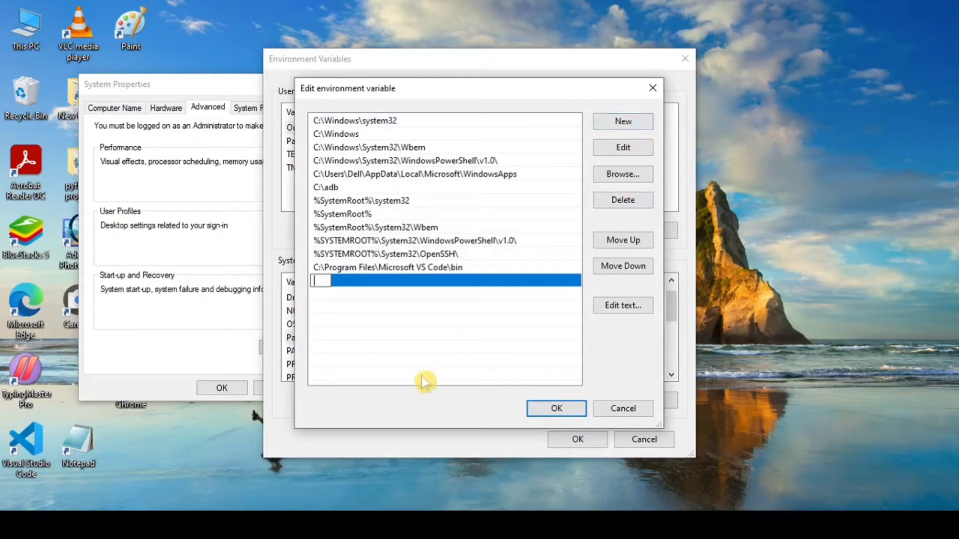
pyautogui.click(448, 355)
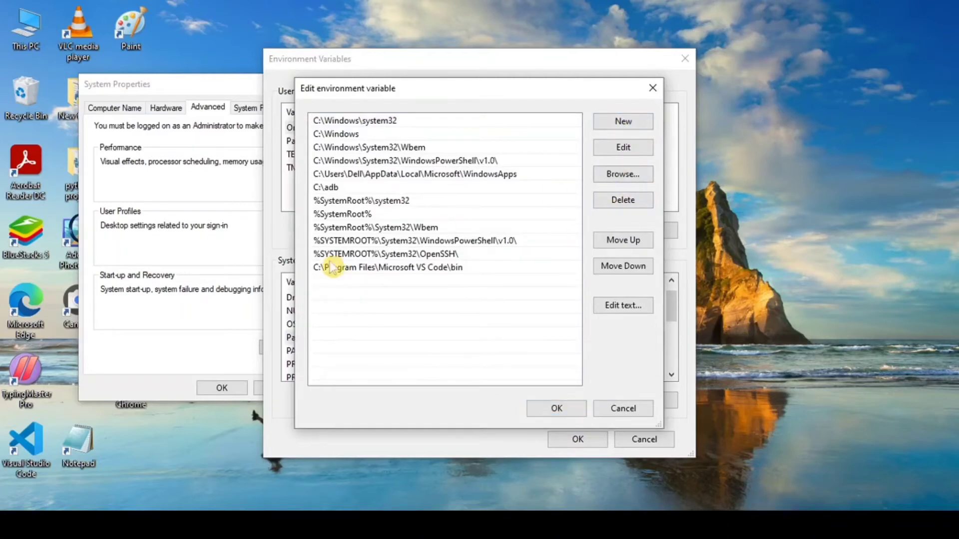
pyautogui.click(222, 47)
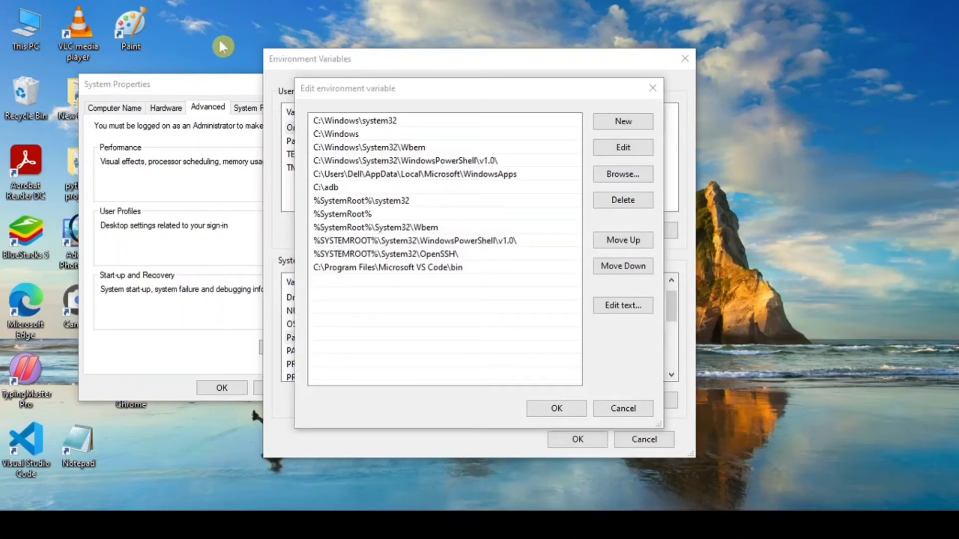
# Open the bin folder inside C:\ffmpeg in a new File Explorer window, copy its full path and close the window
pyautogui.press('super+e')
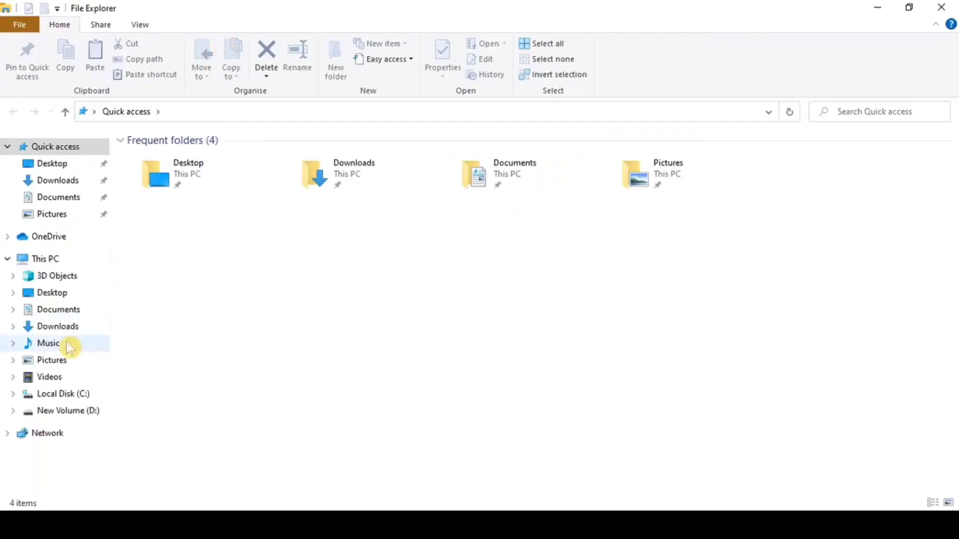
pyautogui.click(65, 395)
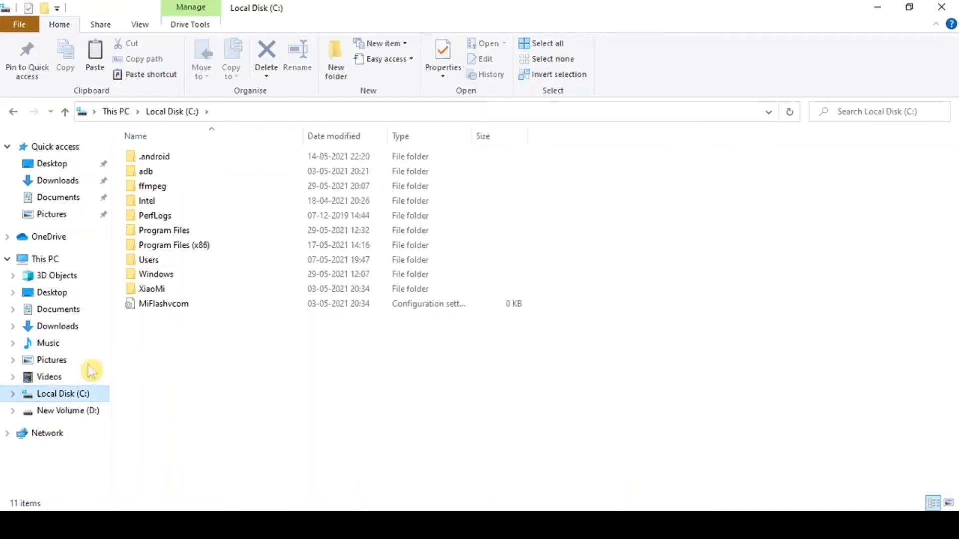
pyautogui.doubleClick(196, 189)
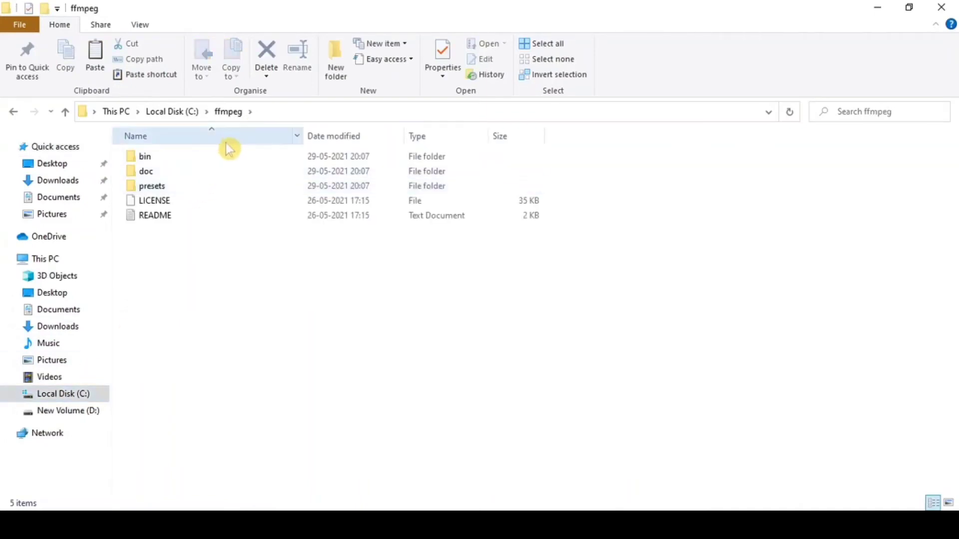
pyautogui.doubleClick(223, 156)
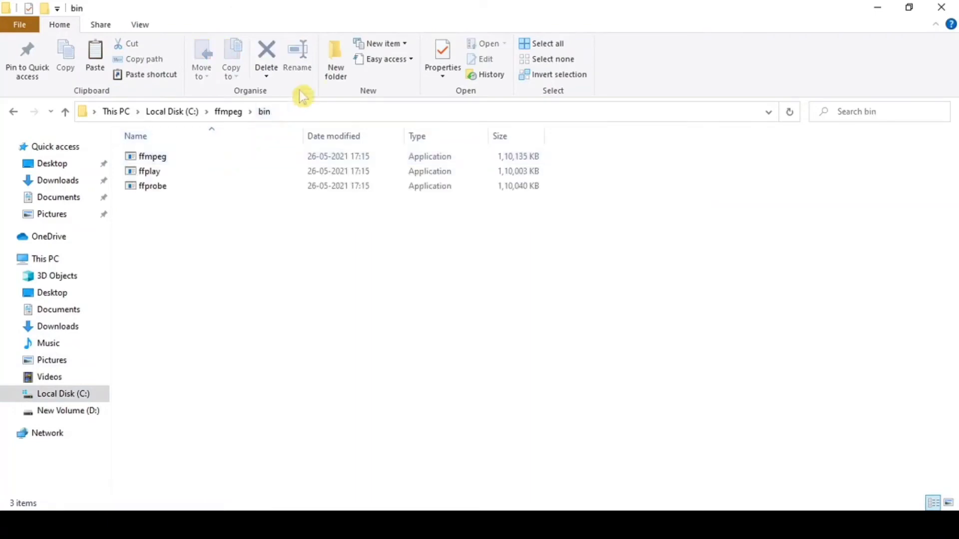
pyautogui.click(278, 115)
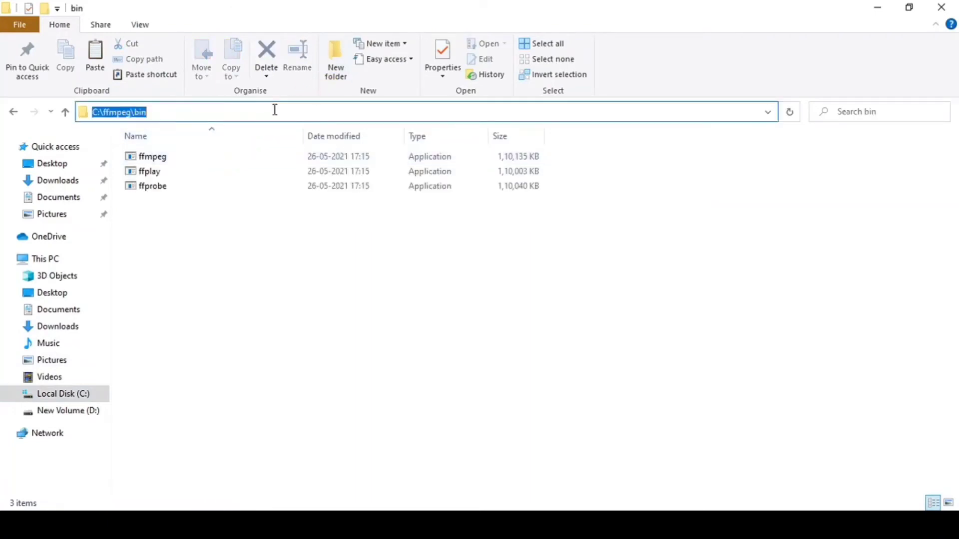
pyautogui.click(196, 117)
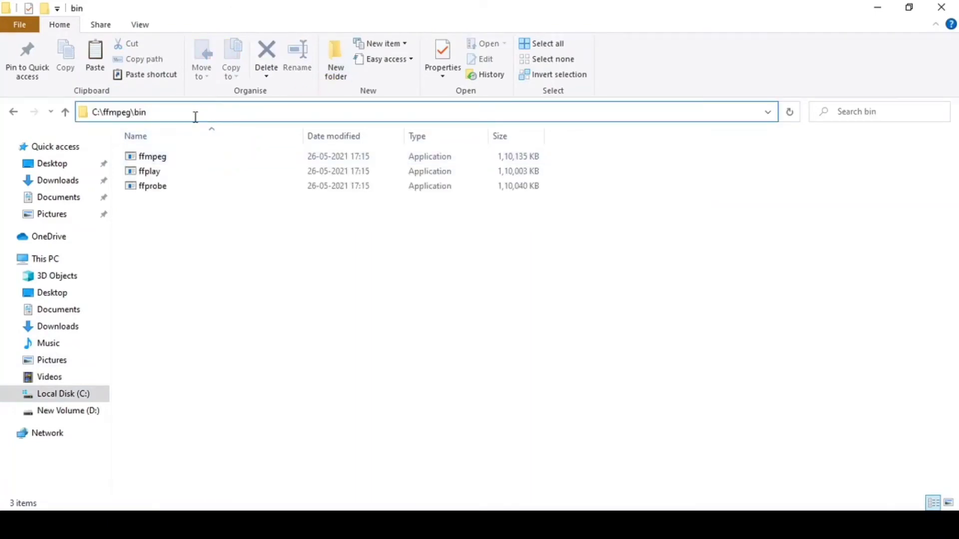
pyautogui.hotkey('ctrl', 'a')
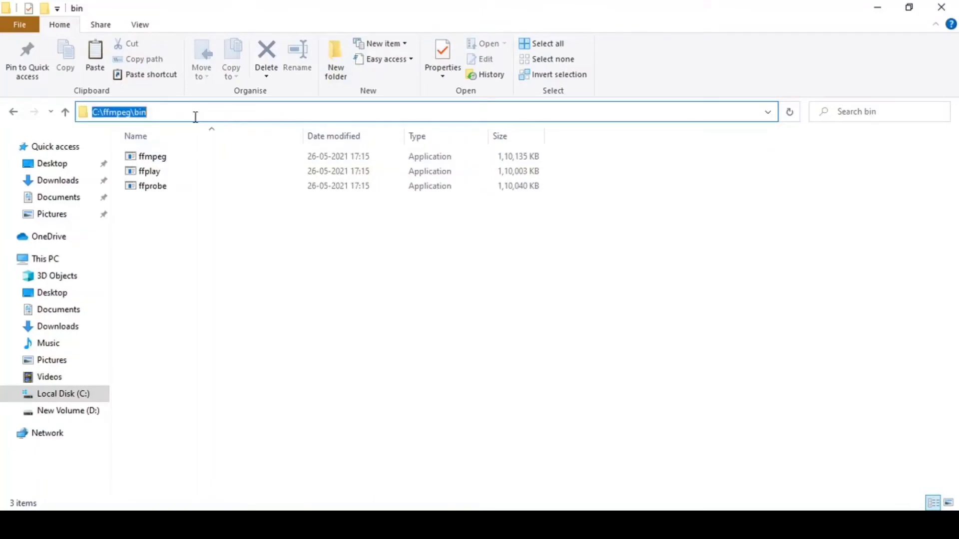
pyautogui.hotkey('ctrl', 'c')
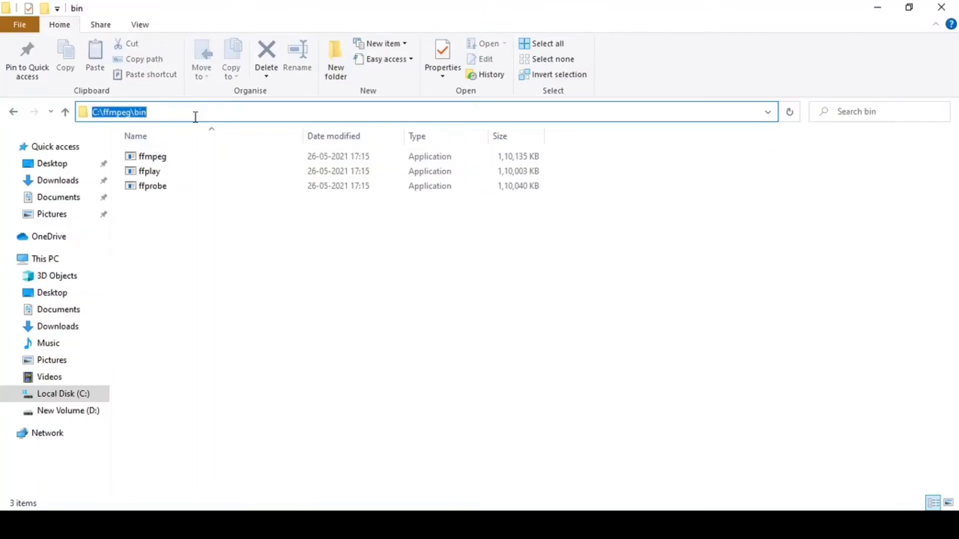
pyautogui.click(946, 8)
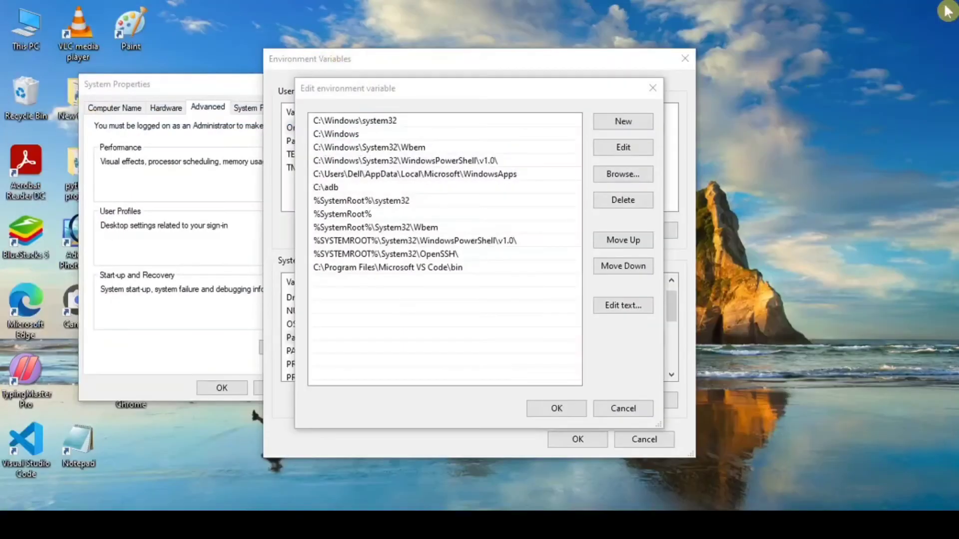
# Add C:\ffmpeg\bin\ as a new entry in the system Path variable and confirm all open settings dialogs
pyautogui.click(621, 122)
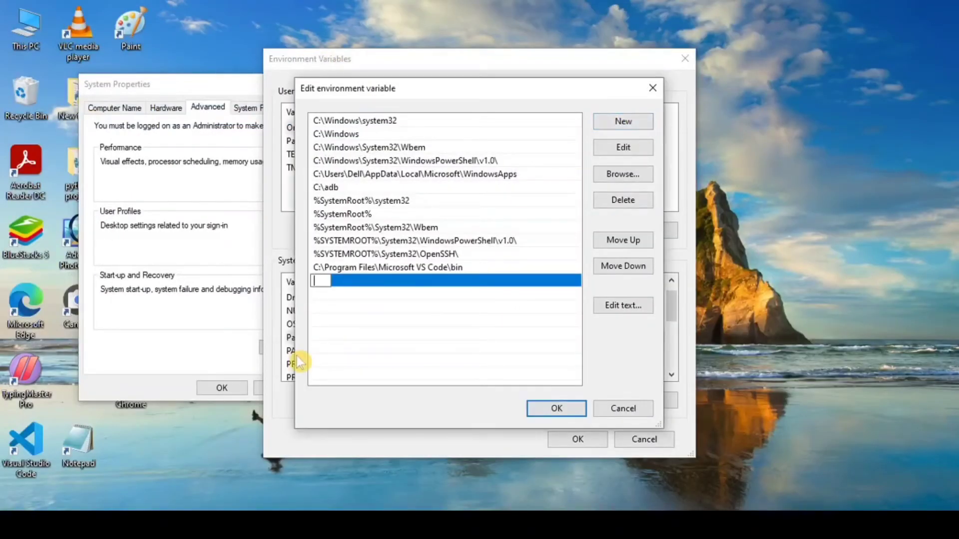
pyautogui.hotkey('ctrl', 'v')
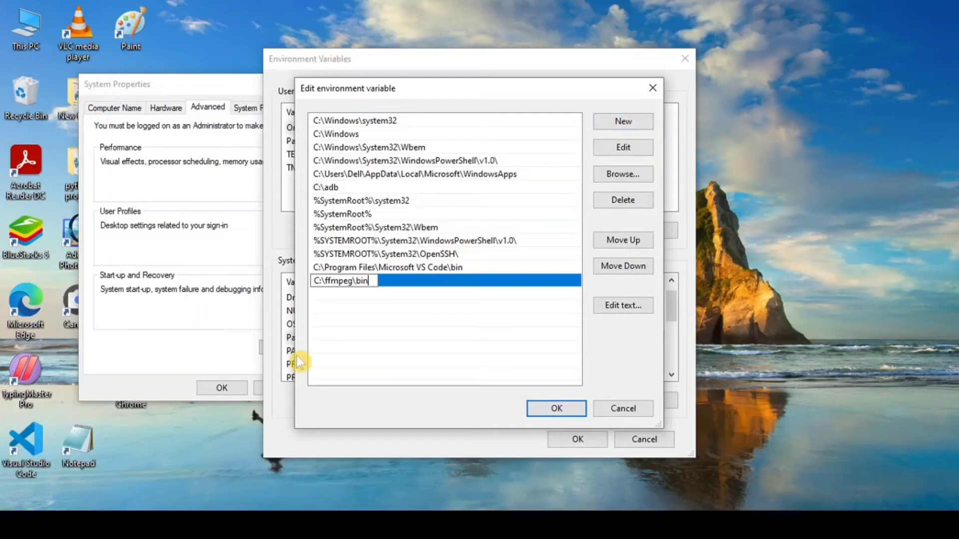
pyautogui.write('\\')
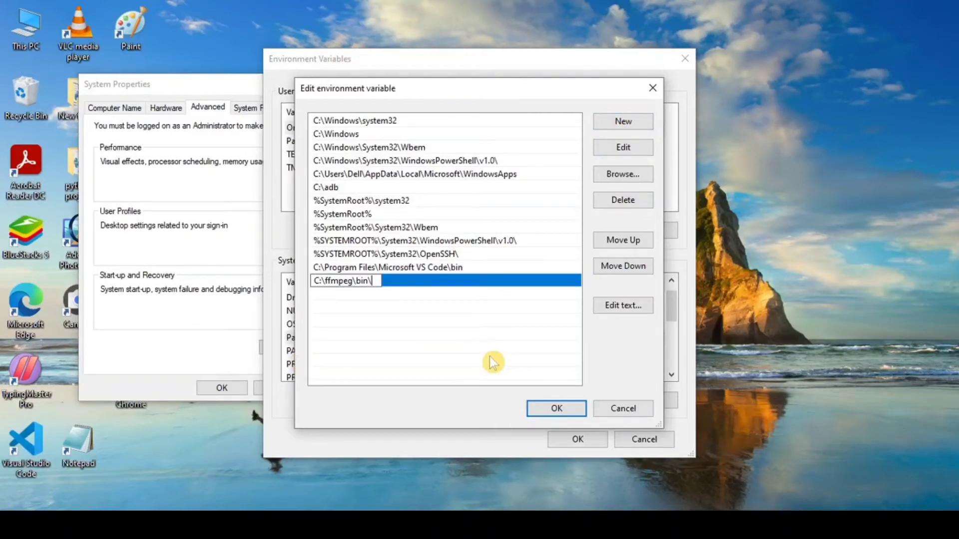
pyautogui.click(564, 412)
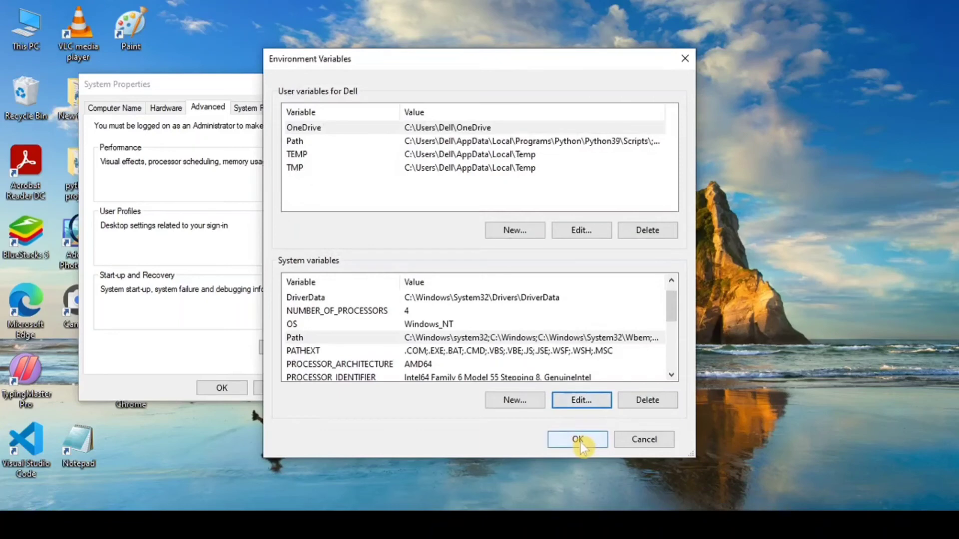
pyautogui.click(579, 441)
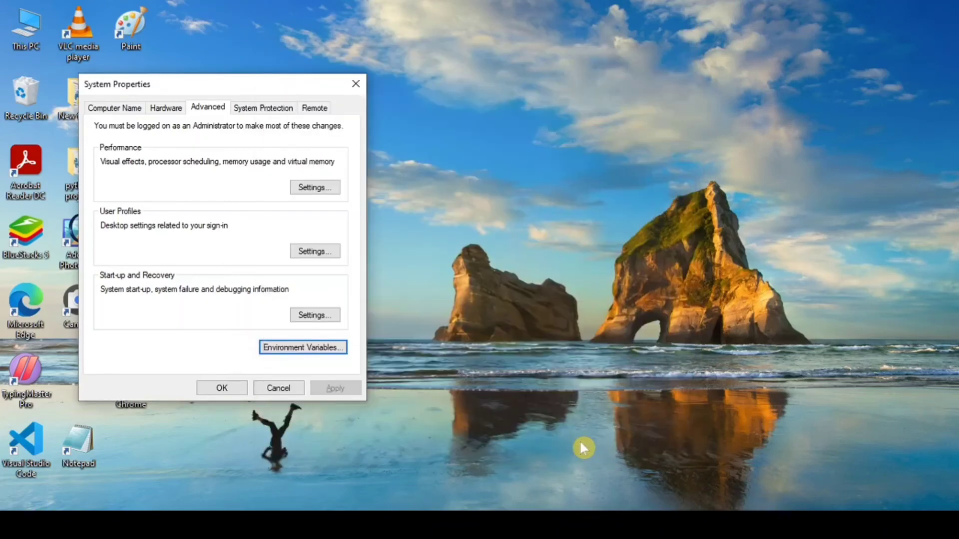
pyautogui.click(229, 387)
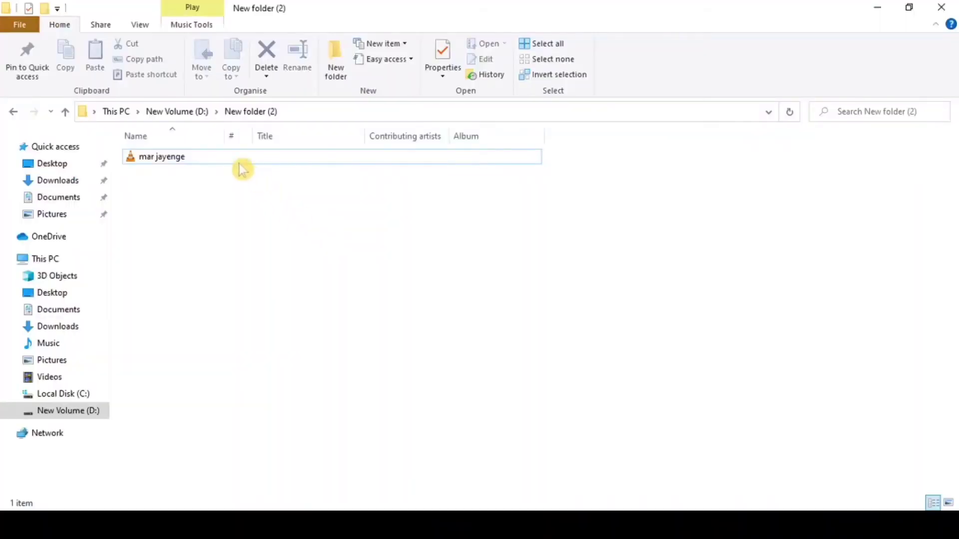
# Open a Command Prompt in D:\New folder (2), the folder containing the mar jayenge media file
pyautogui.click(235, 161)
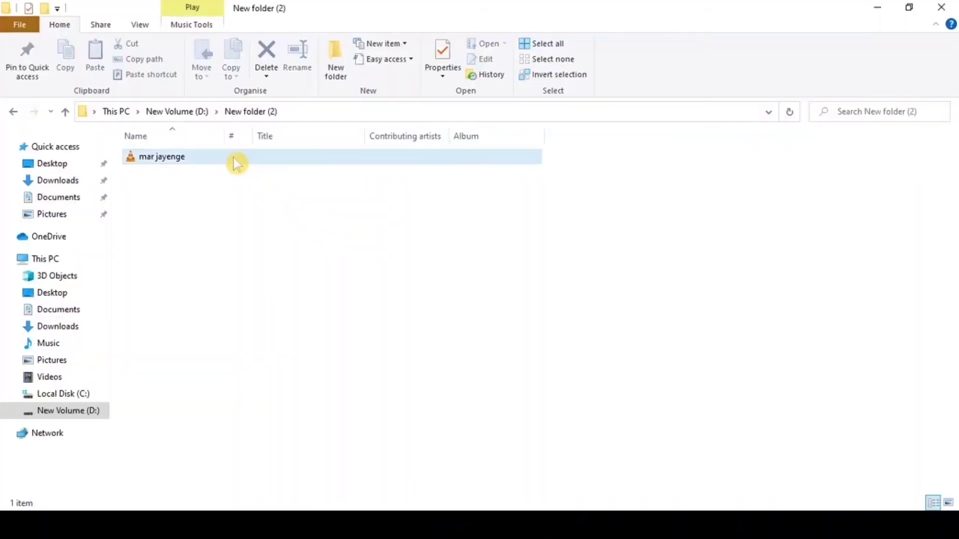
pyautogui.click(196, 238)
pyautogui.click(223, 156)
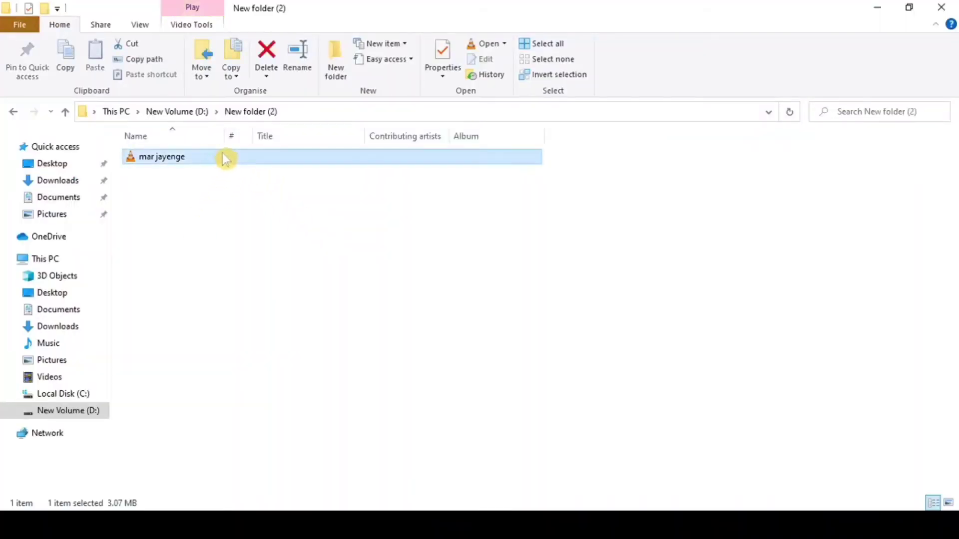
pyautogui.click(310, 111)
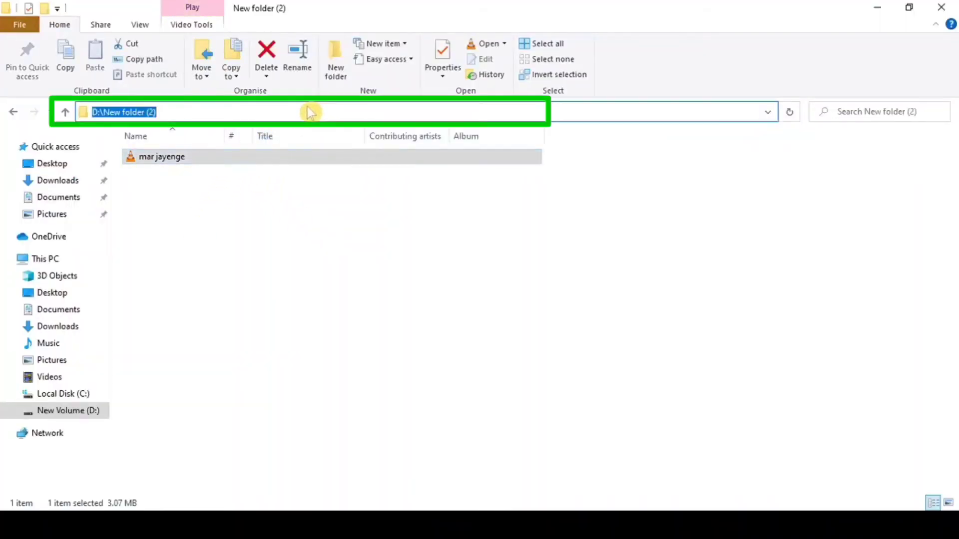
pyautogui.write('cmd')
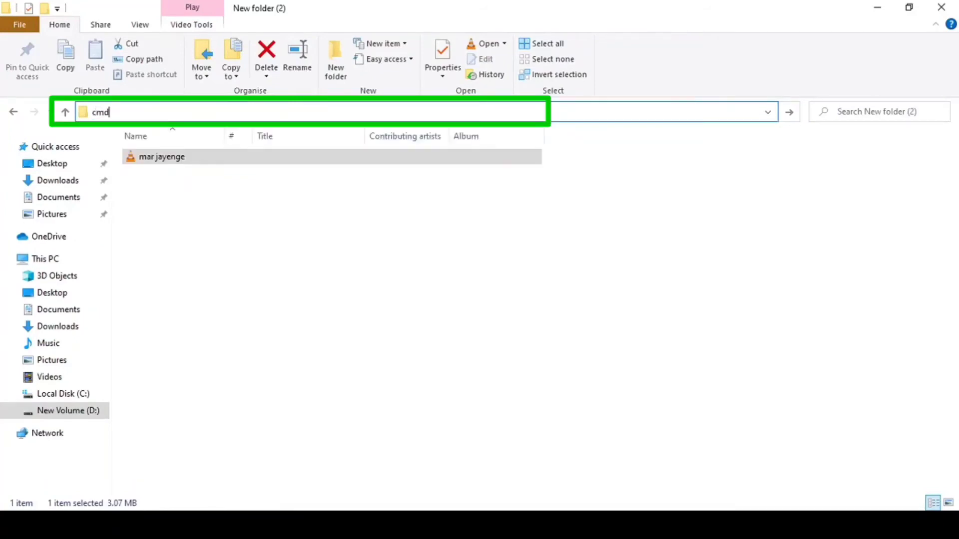
pyautogui.press('Return')
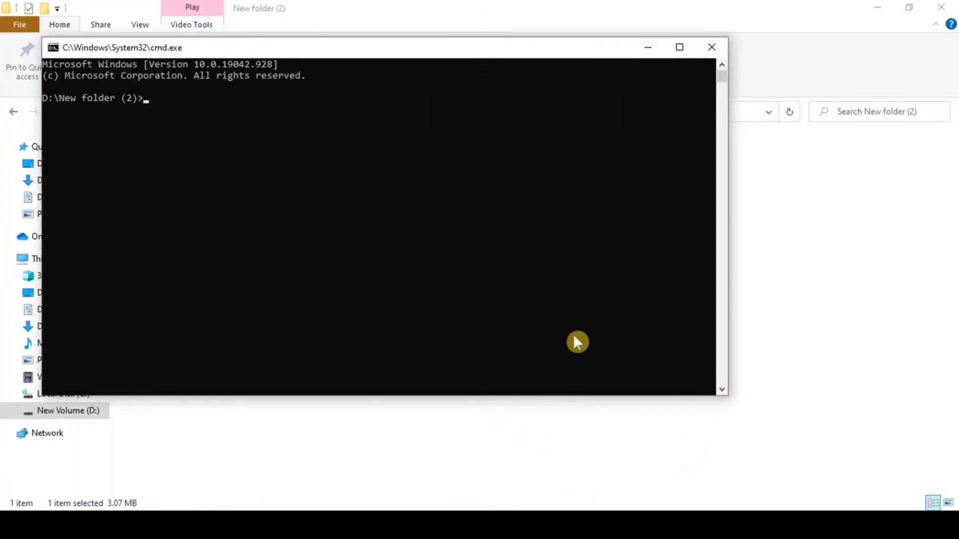
# Begin the command ffmpeg -i "mar jayenge." in the Command Prompt, copying the media file's name from File Explorer
pyautogui.write('ffmpeg -i "')
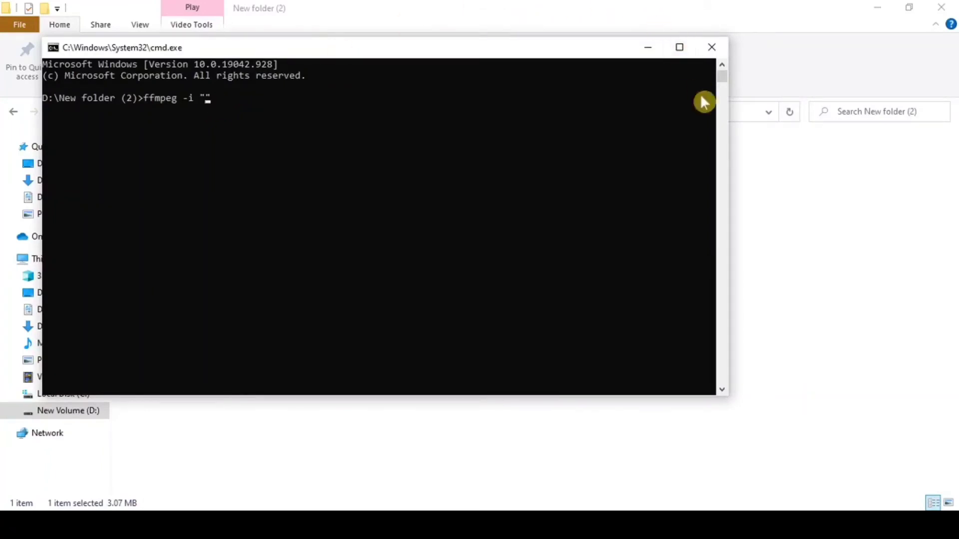
pyautogui.click(774, 157)
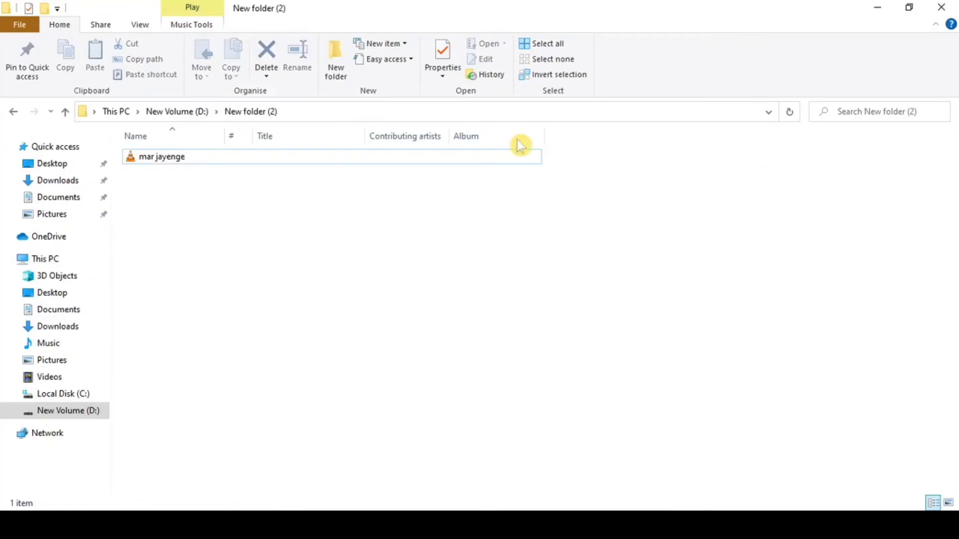
pyautogui.click(250, 165)
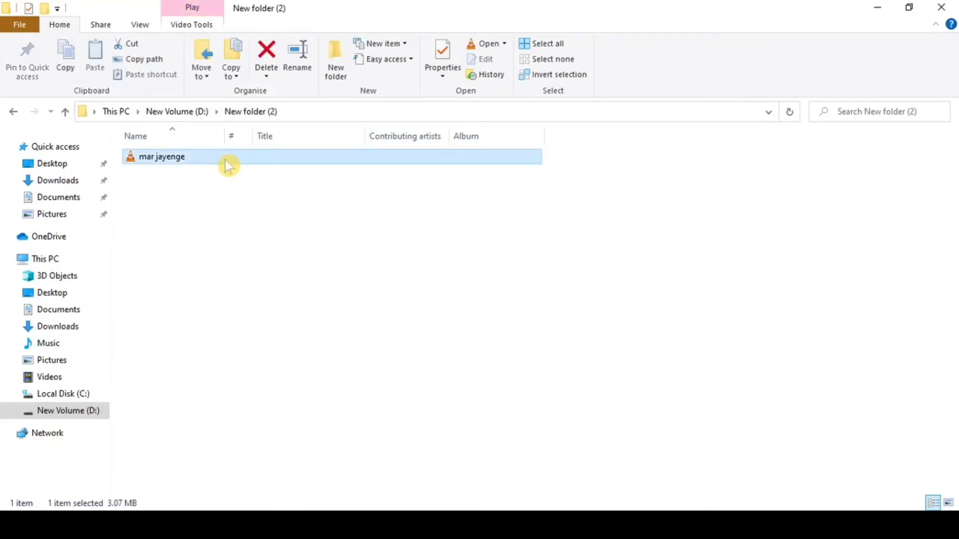
pyautogui.press('F2')
pyautogui.hotkey('ctrl', 'c')
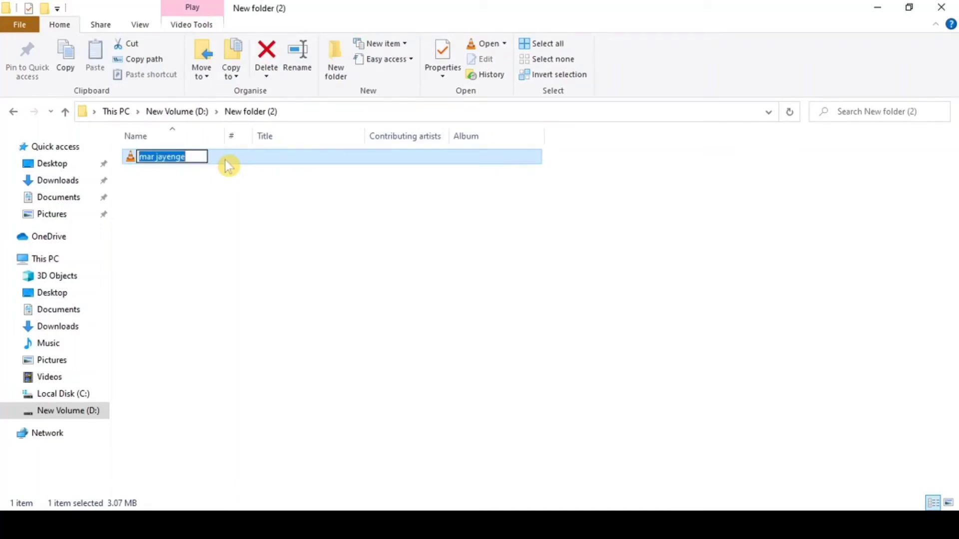
pyautogui.click(209, 223)
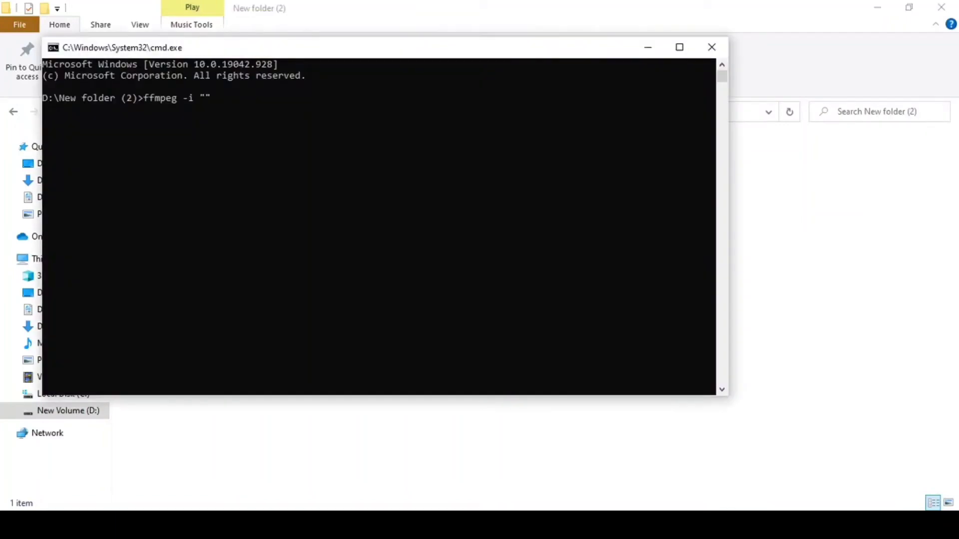
pyautogui.hotkey('ctrl', 'v')
pyautogui.write('.')
# Check the file type and extension of mar jayenge in its file properties and close them
pyautogui.click(769, 176)
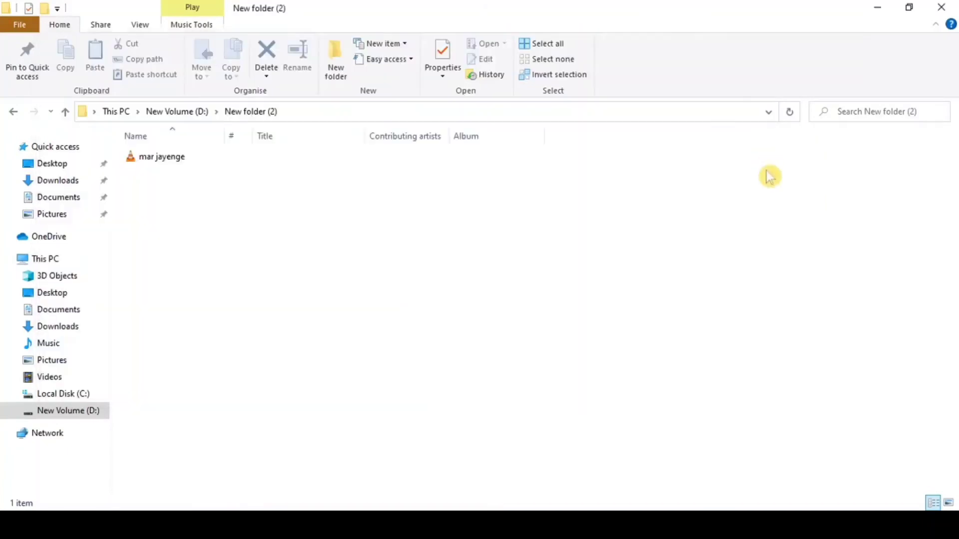
pyautogui.click(199, 157)
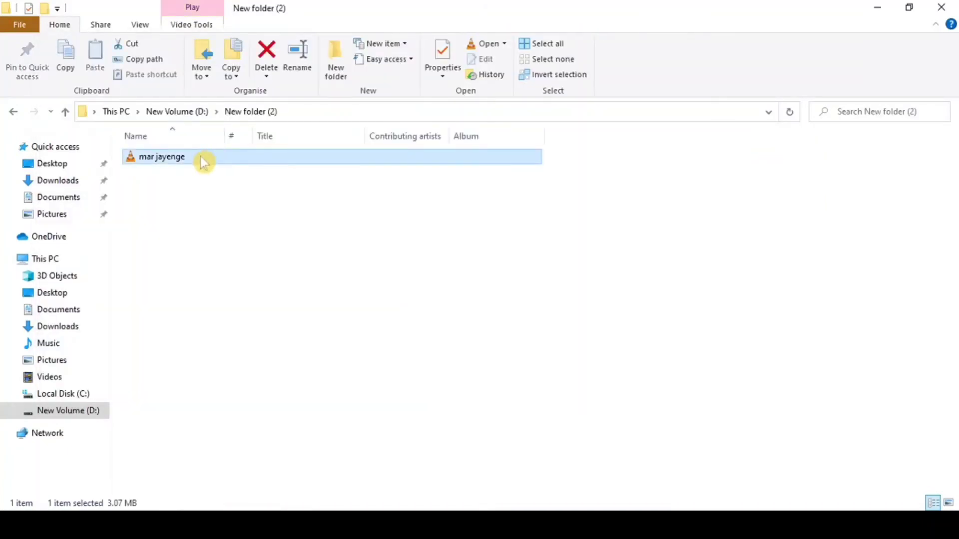
pyautogui.rightClick(200, 157)
pyautogui.click(252, 496)
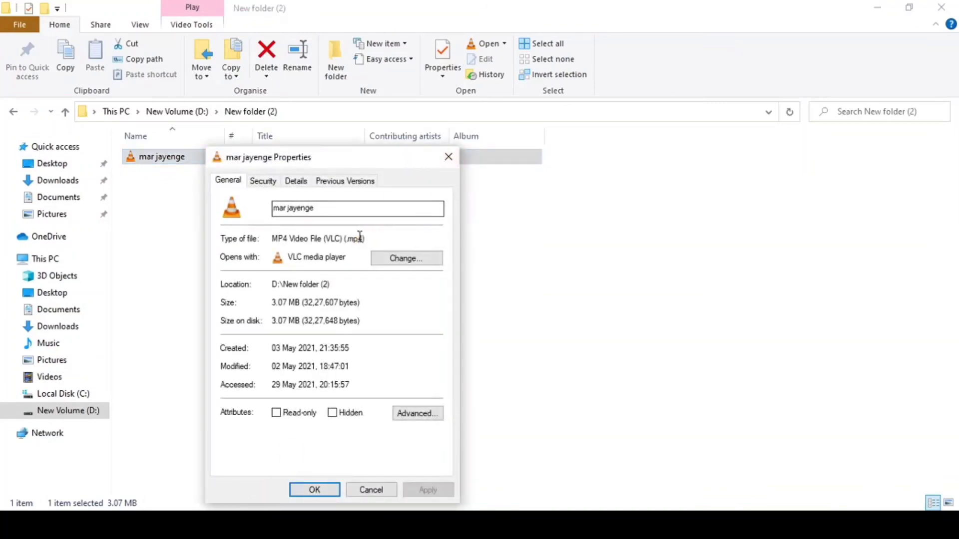
pyautogui.click(449, 157)
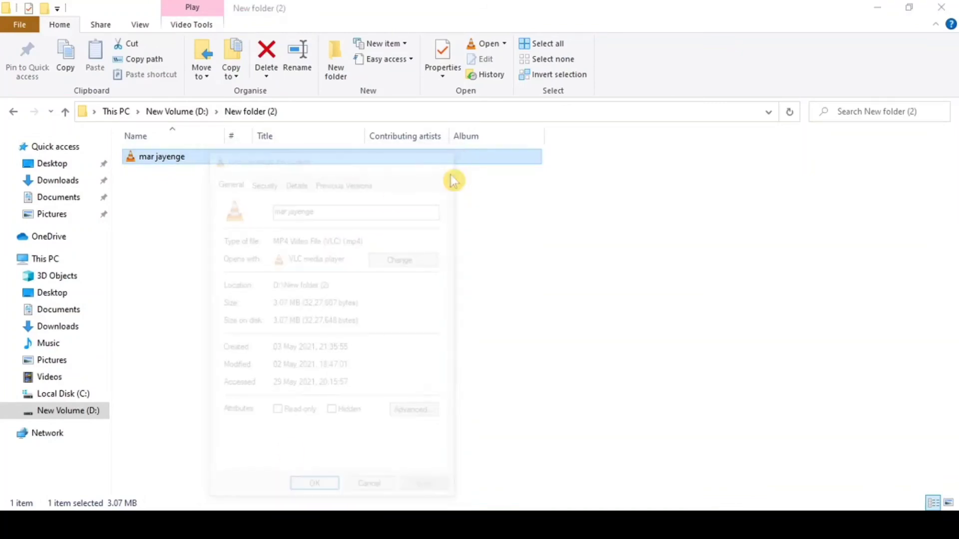
# Complete the command as ffmpeg -i "mar jayenge.mp4" newsong.mp3 in the Command Prompt and run it
pyautogui.click(437, 276)
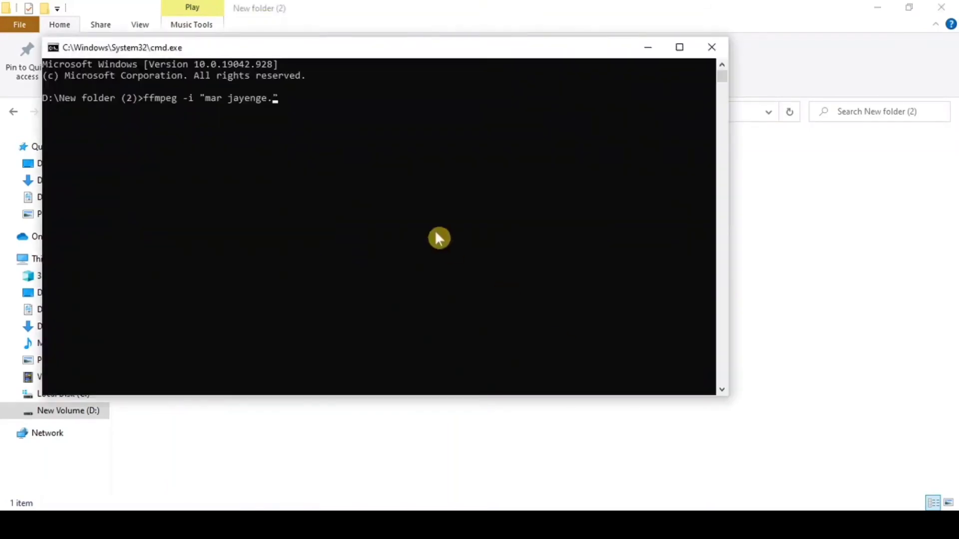
pyautogui.write('mp4')
pyautogui.write('newsong.mp3')
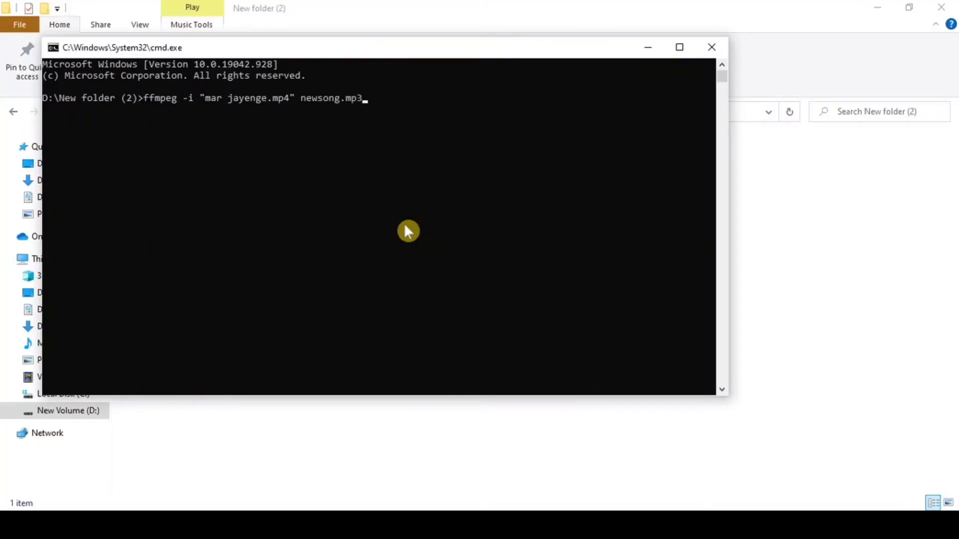
pyautogui.press('Return')
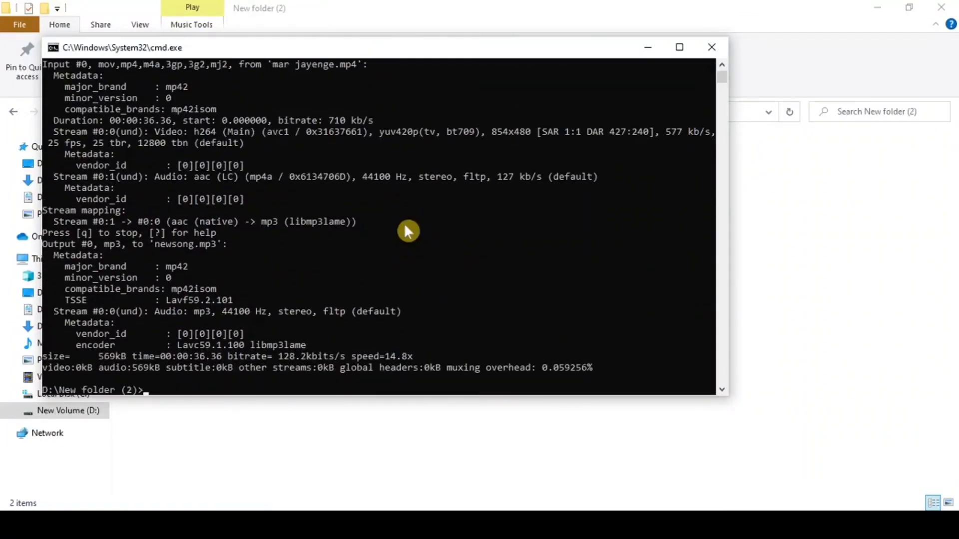
# Place the Command Prompt beside the folder window, play the newsong file to check its audio, and close the player
pyautogui.press('super+Right')
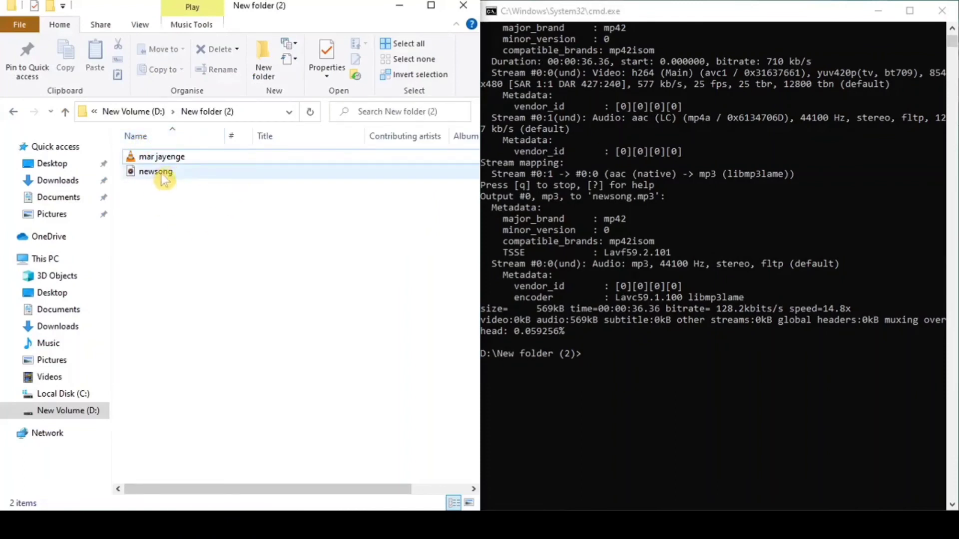
pyautogui.moveTo(158, 180)
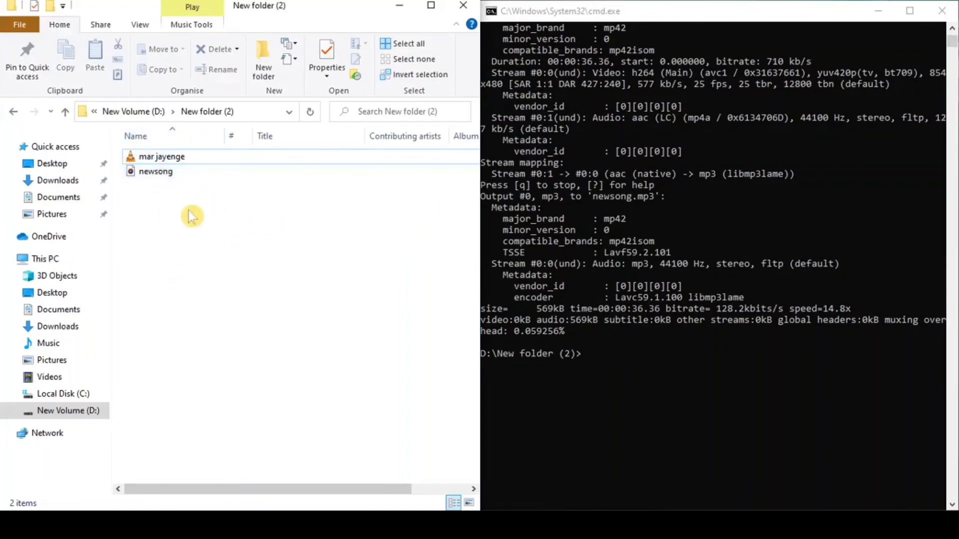
pyautogui.click(189, 177)
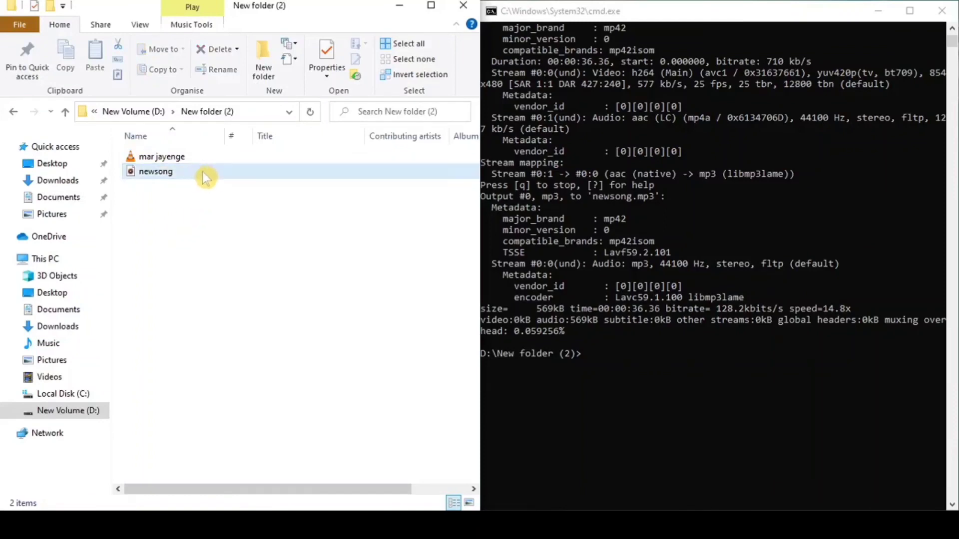
pyautogui.doubleClick(184, 170)
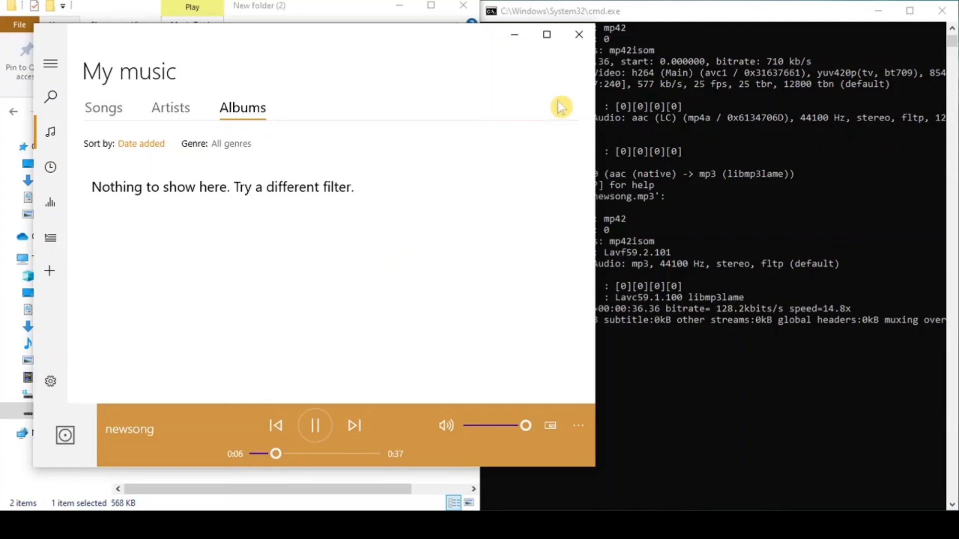
pyautogui.click(316, 428)
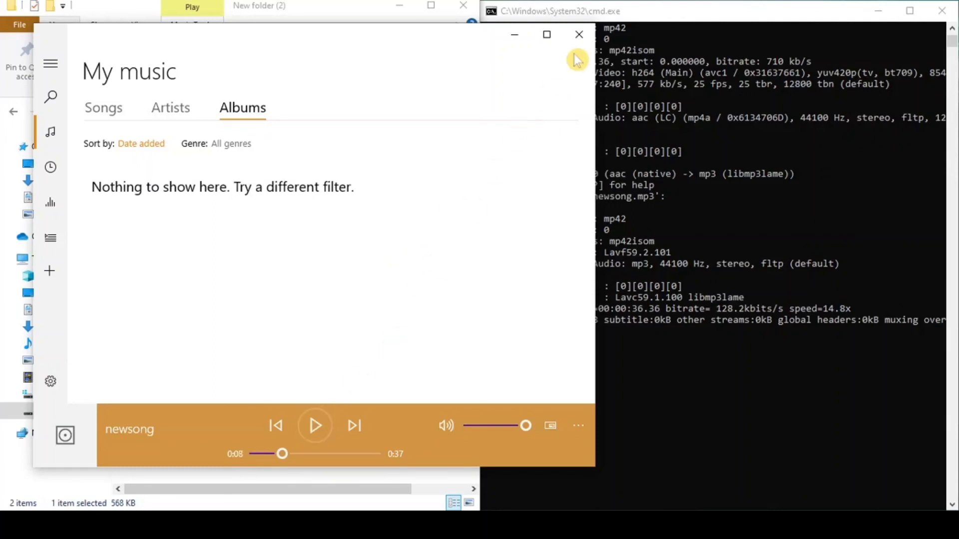
pyautogui.click(591, 25)
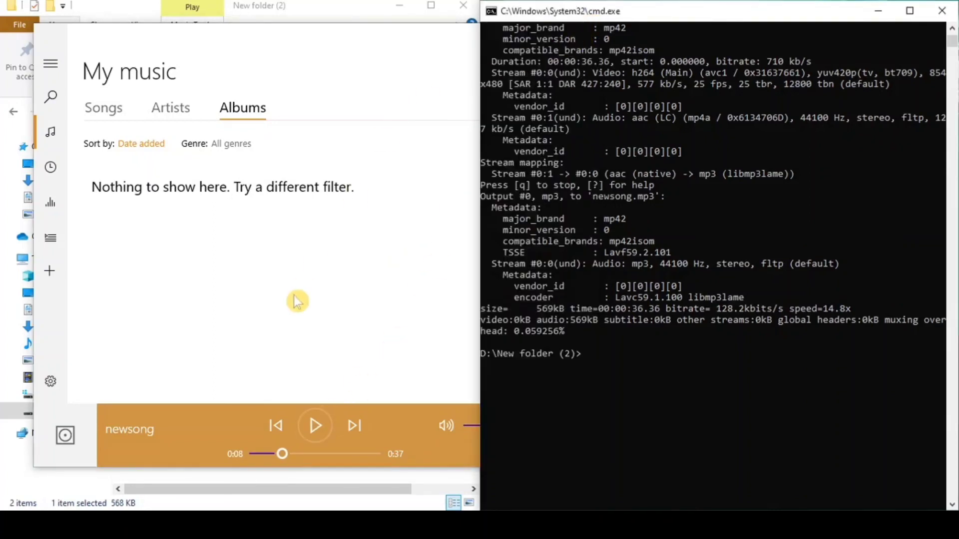
pyautogui.click(438, 72)
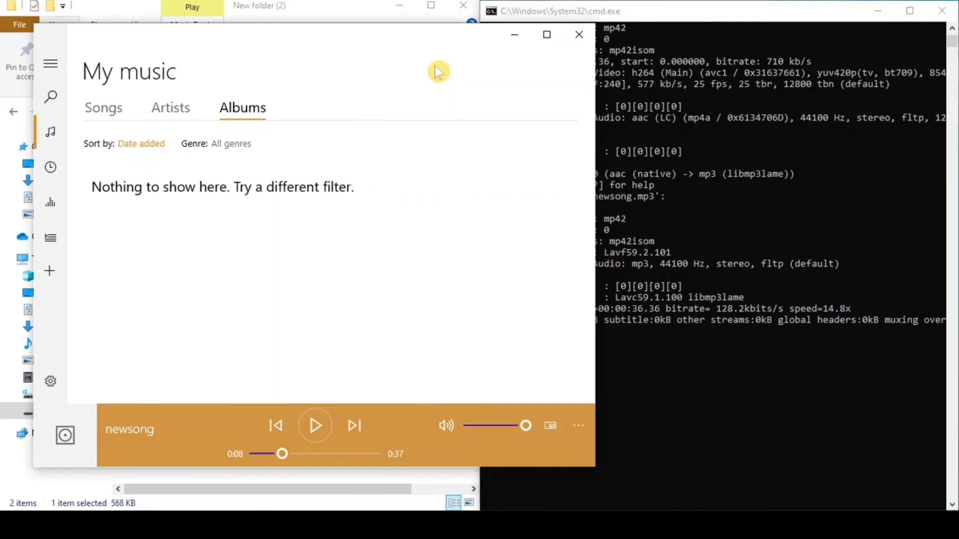
pyautogui.click(574, 37)
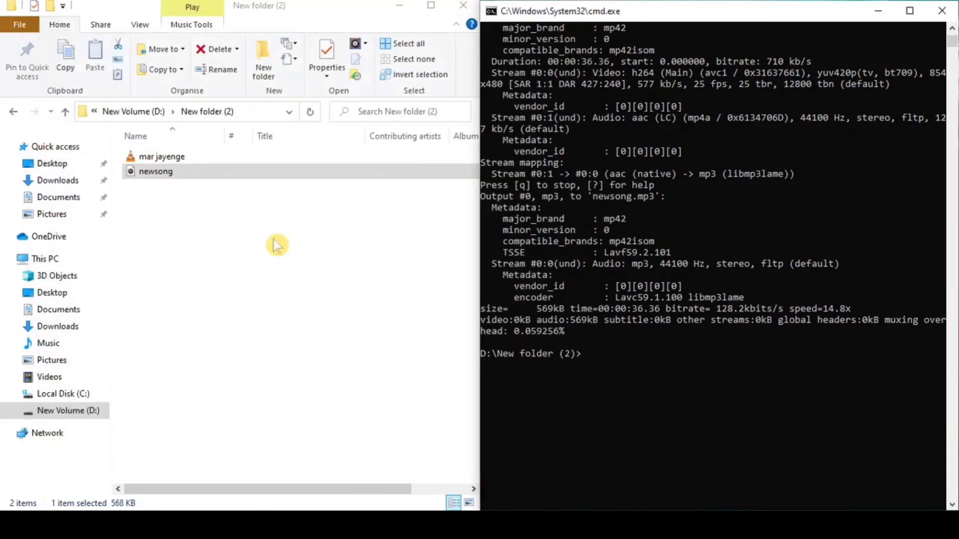
pyautogui.click(184, 157)
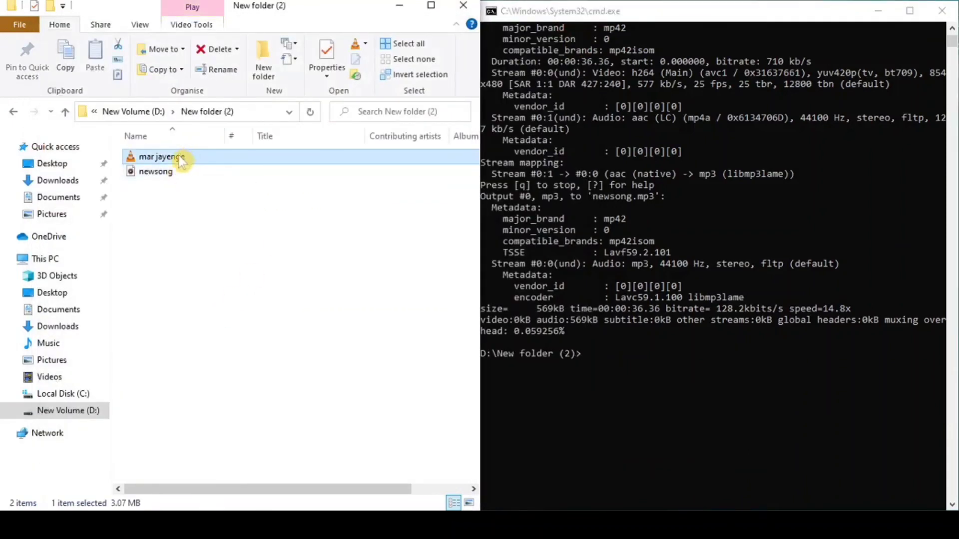
pyautogui.click(170, 175)
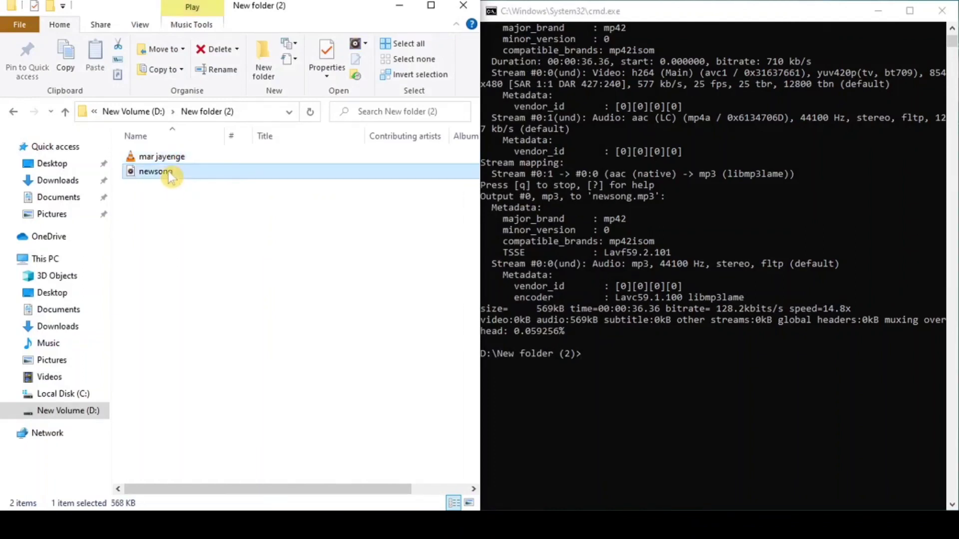
pyautogui.click(167, 299)
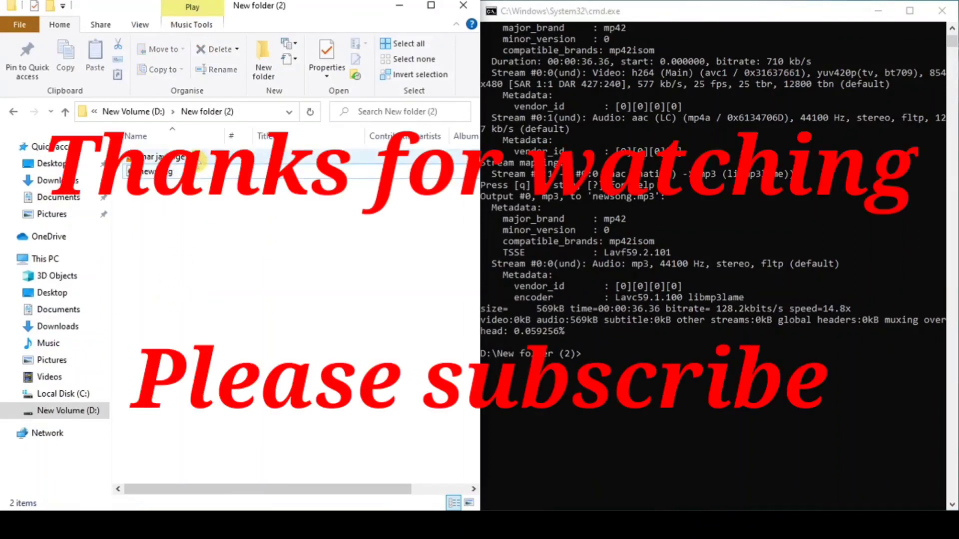
pyautogui.click(165, 157)
pyautogui.click(292, 276)
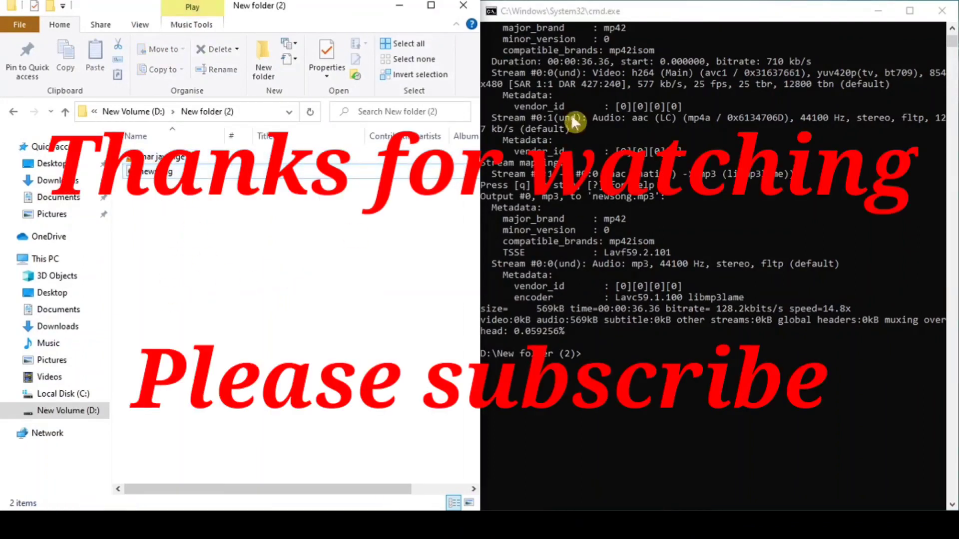